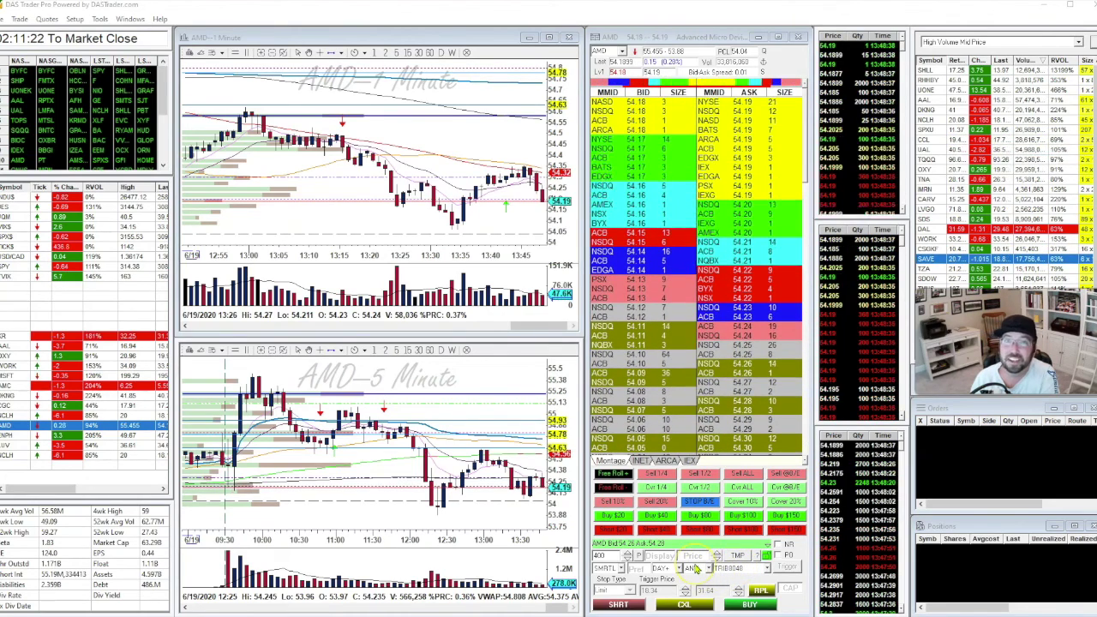
- Look over the configured hotkeys and their order commands, and close the hotkey list
{"action": "left_click", "coordinate": [549, 530]}
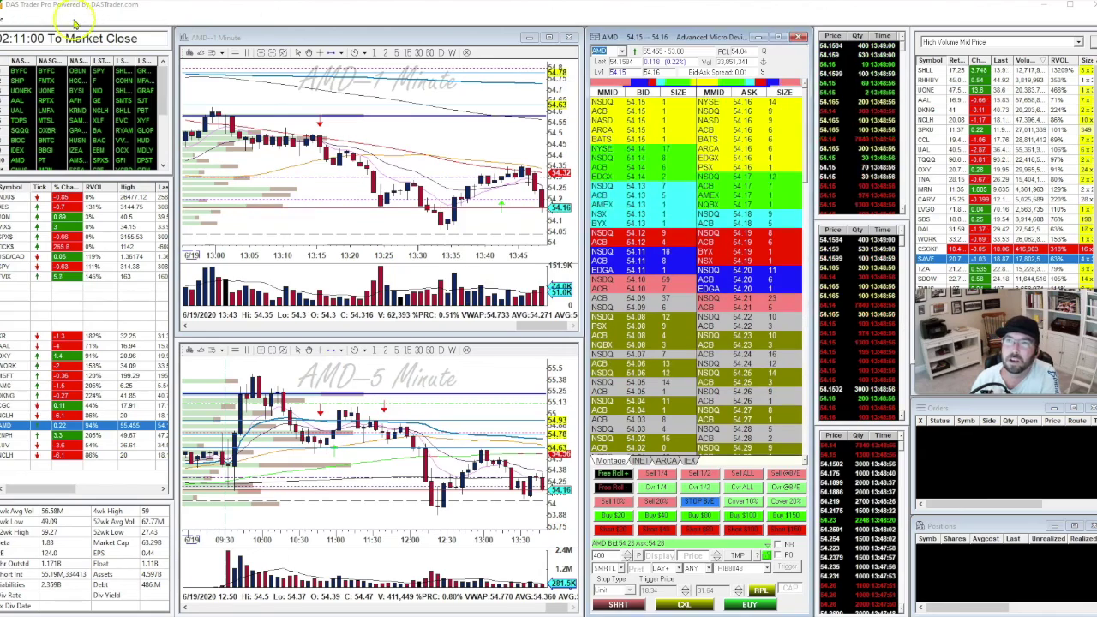
{"action": "left_click", "coordinate": [75, 19]}
{"action": "left_click", "coordinate": [101, 75]}
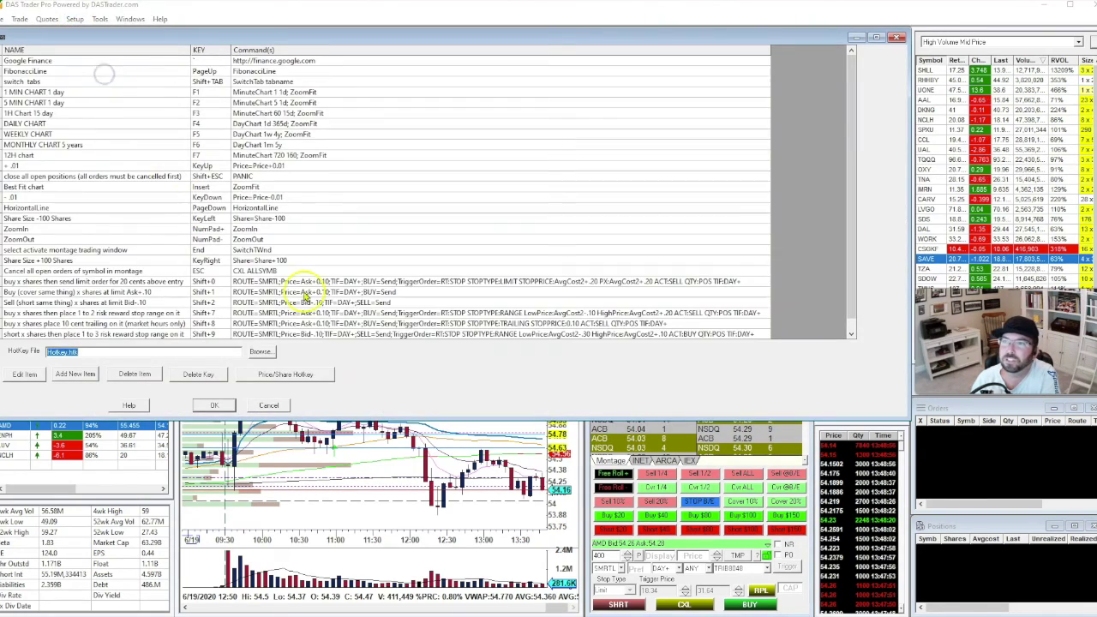
{"action": "left_click_drag", "start_coordinate": [204, 43], "coordinate": [283, 99]}
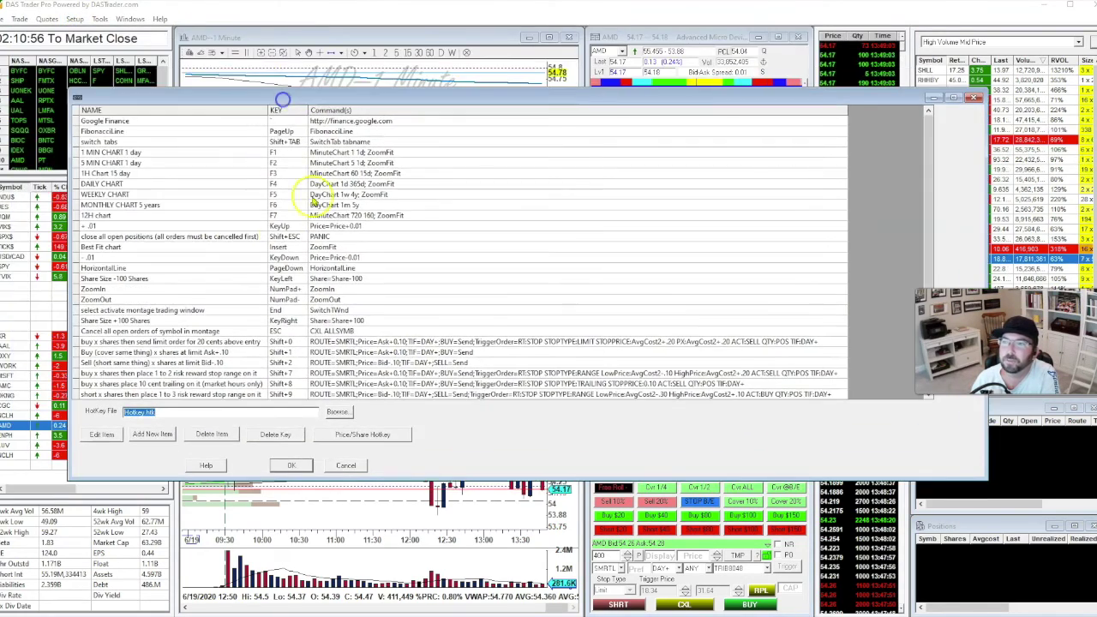
{"action": "scroll", "coordinate": [204, 150], "scroll_direction": "down", "scroll_amount": 1}
{"action": "scroll", "coordinate": [287, 358], "scroll_direction": "up", "scroll_amount": 1}
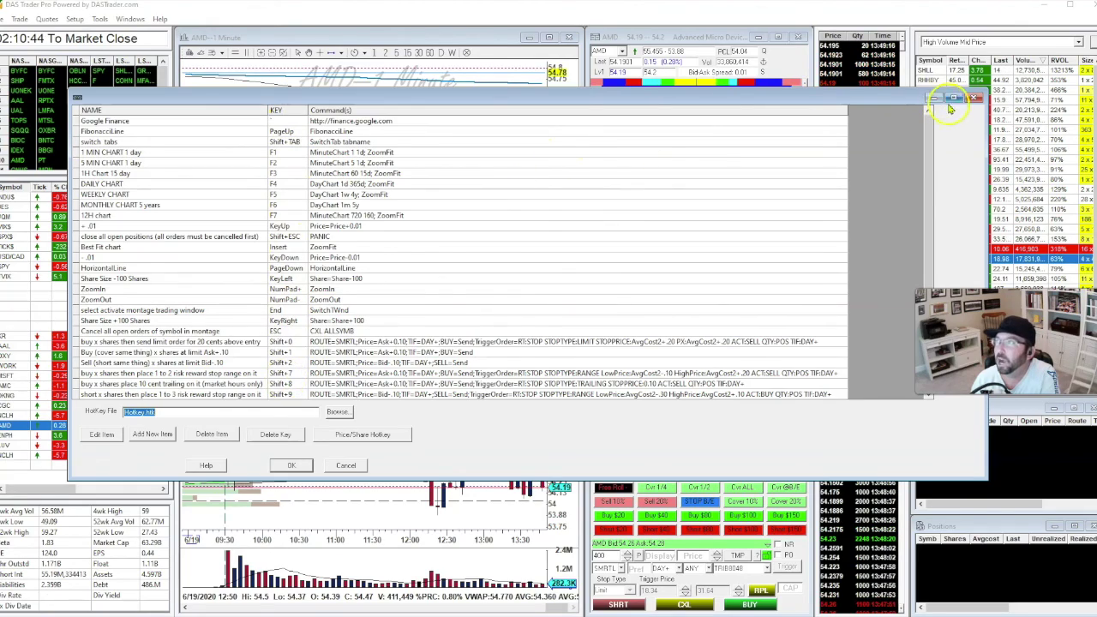
{"action": "left_click", "coordinate": [975, 98]}
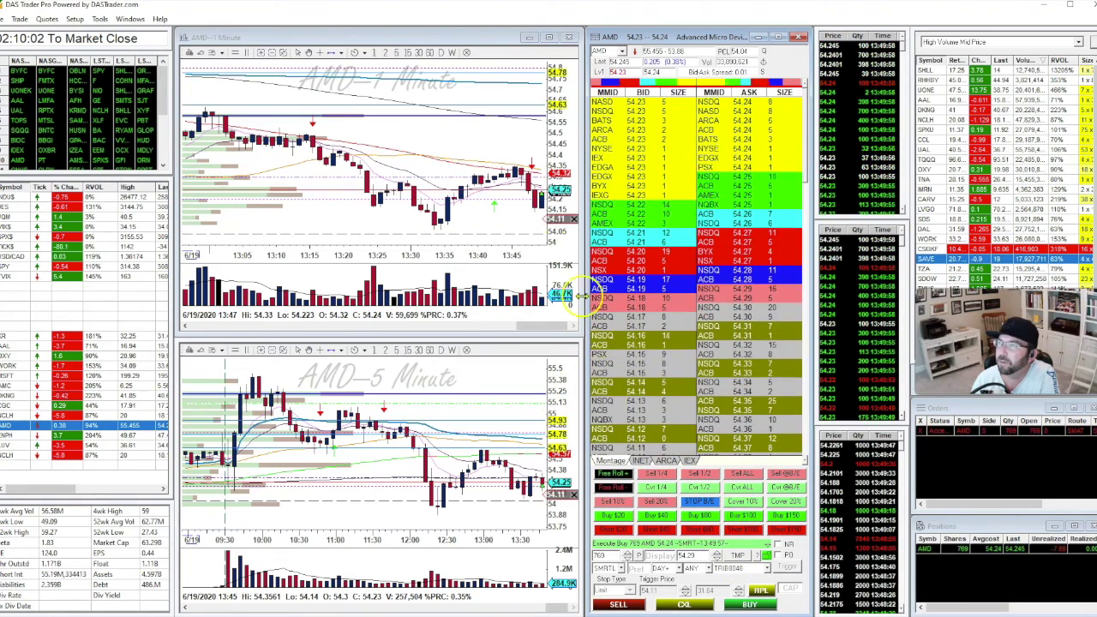
- Examine the script behind the Buy $40 montage button, starting at its StopPrice term, and cancel the button editor
{"action": "scroll", "coordinate": [283, 223], "scroll_direction": "up", "scroll_amount": 3}
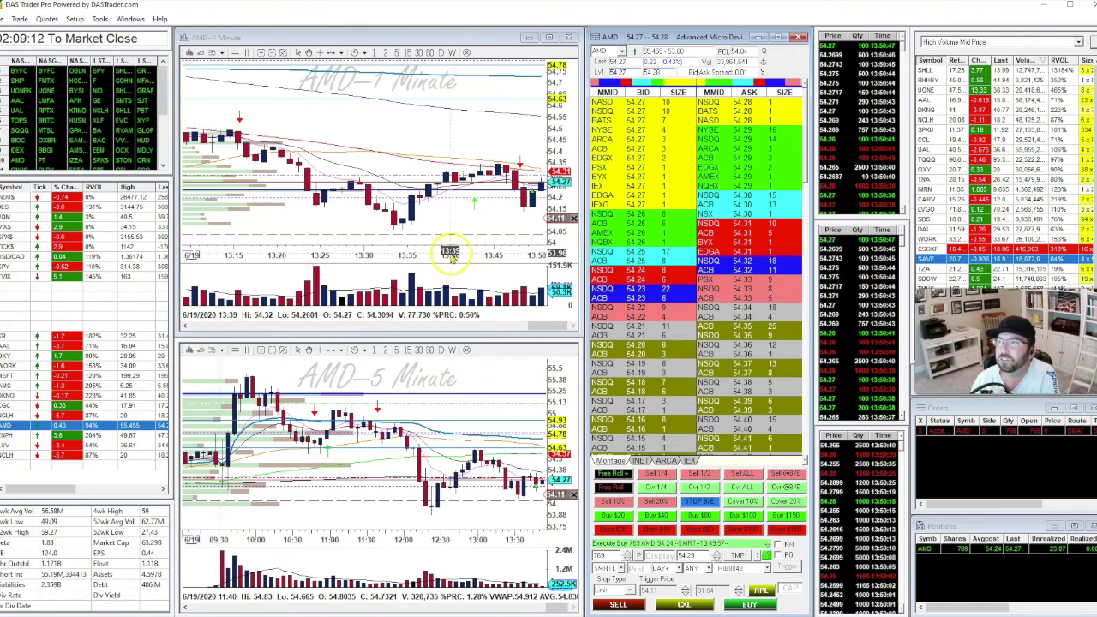
{"action": "scroll", "coordinate": [448, 249], "scroll_direction": "down", "scroll_amount": 1}
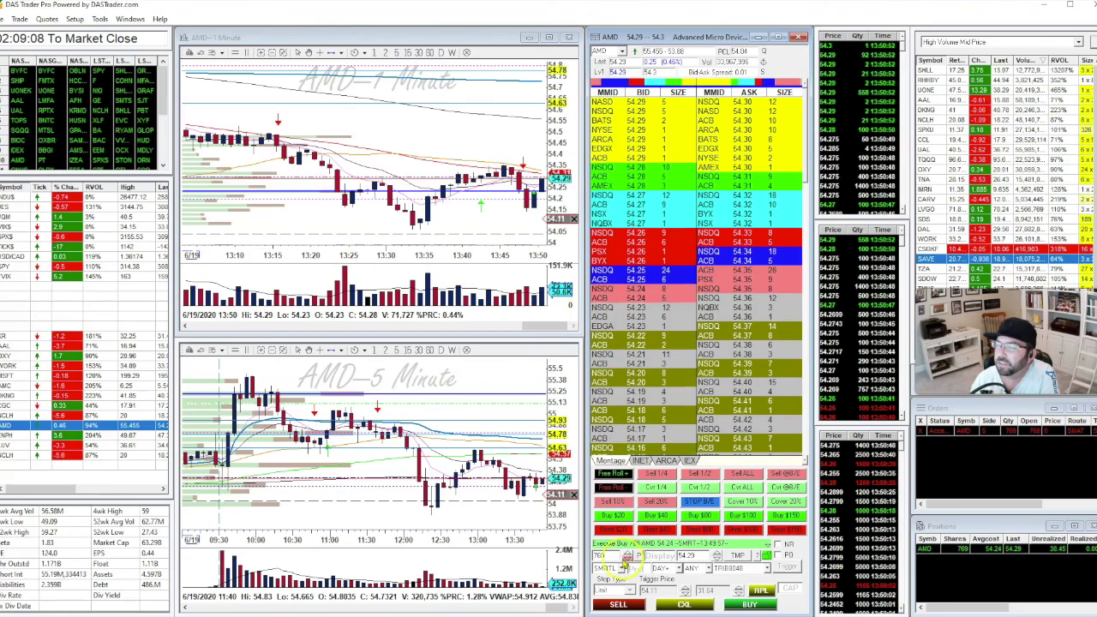
{"action": "right_click", "coordinate": [664, 516]}
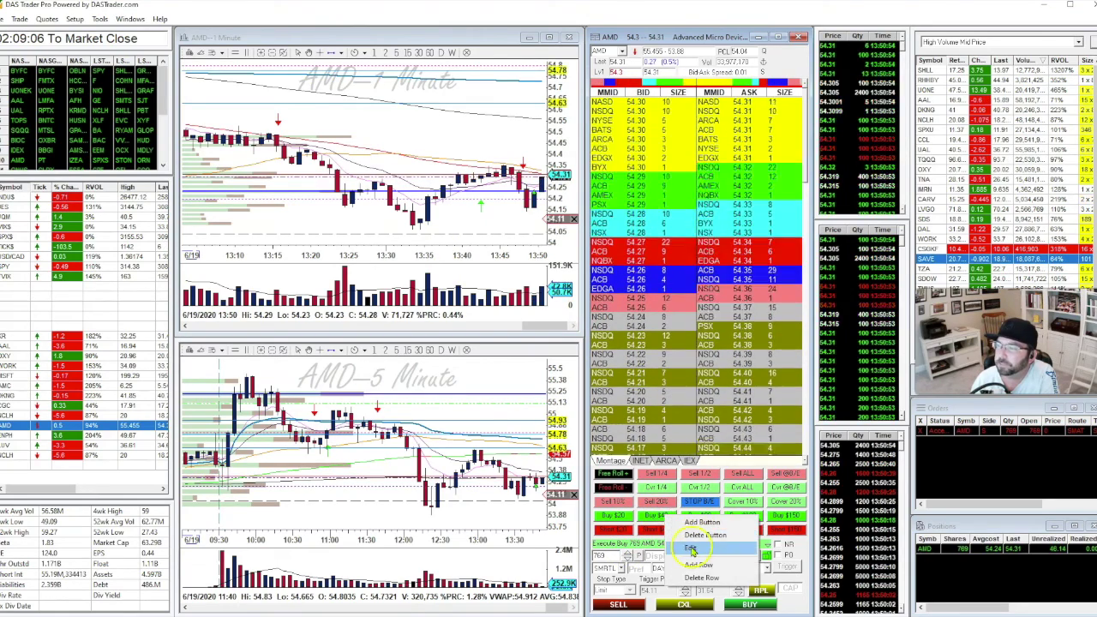
{"action": "left_click", "coordinate": [686, 534]}
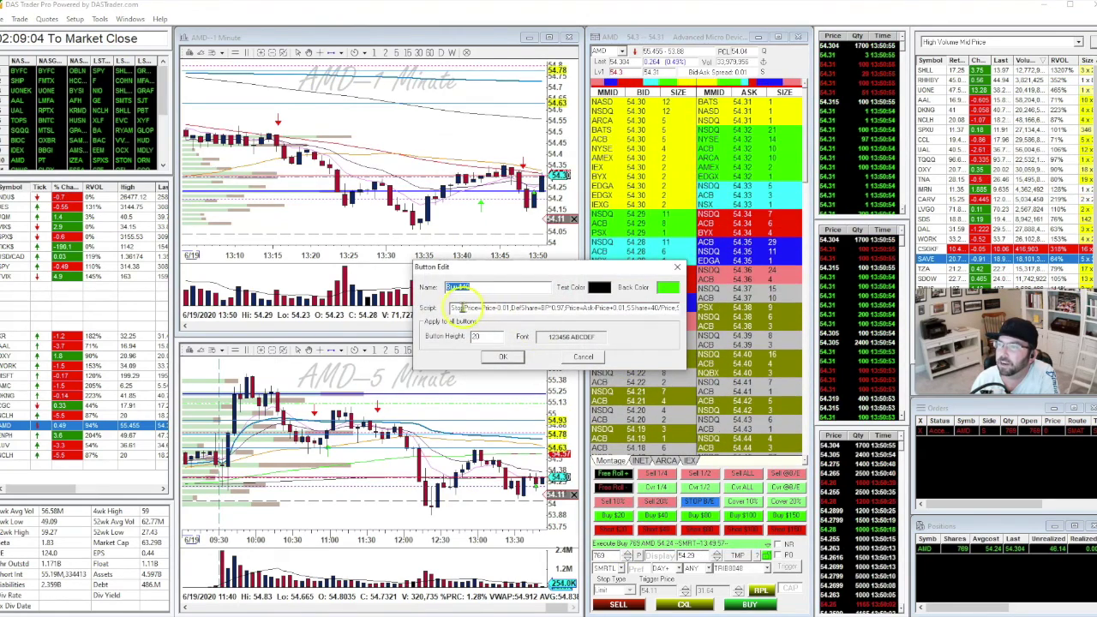
{"action": "left_click_drag", "start_coordinate": [449, 307], "coordinate": [768, 317]}
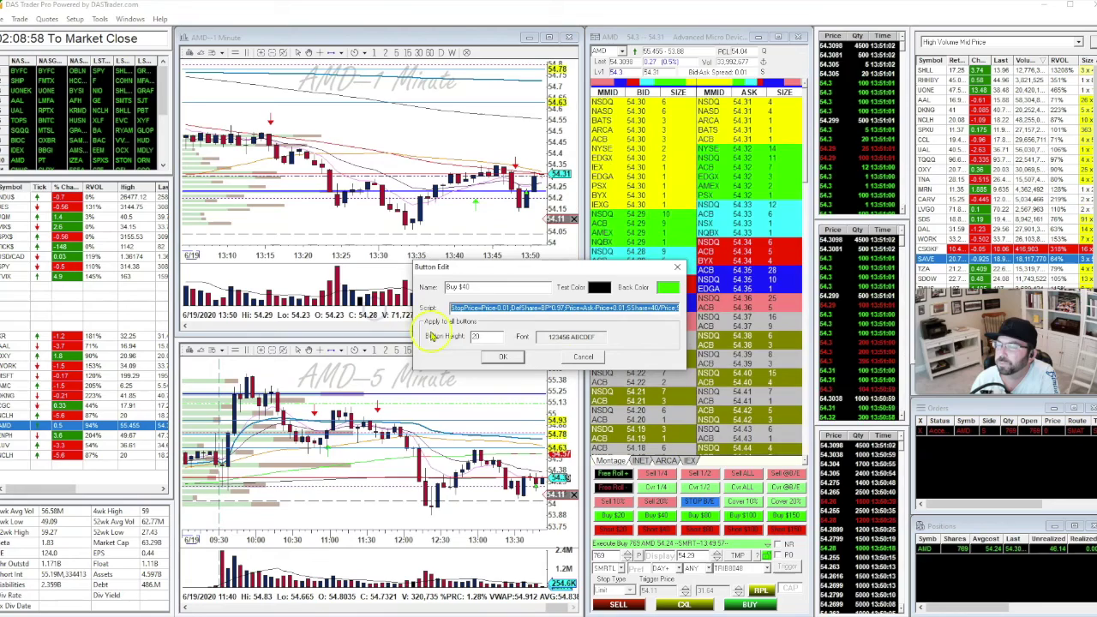
{"action": "left_click_drag", "start_coordinate": [452, 308], "coordinate": [496, 314]}
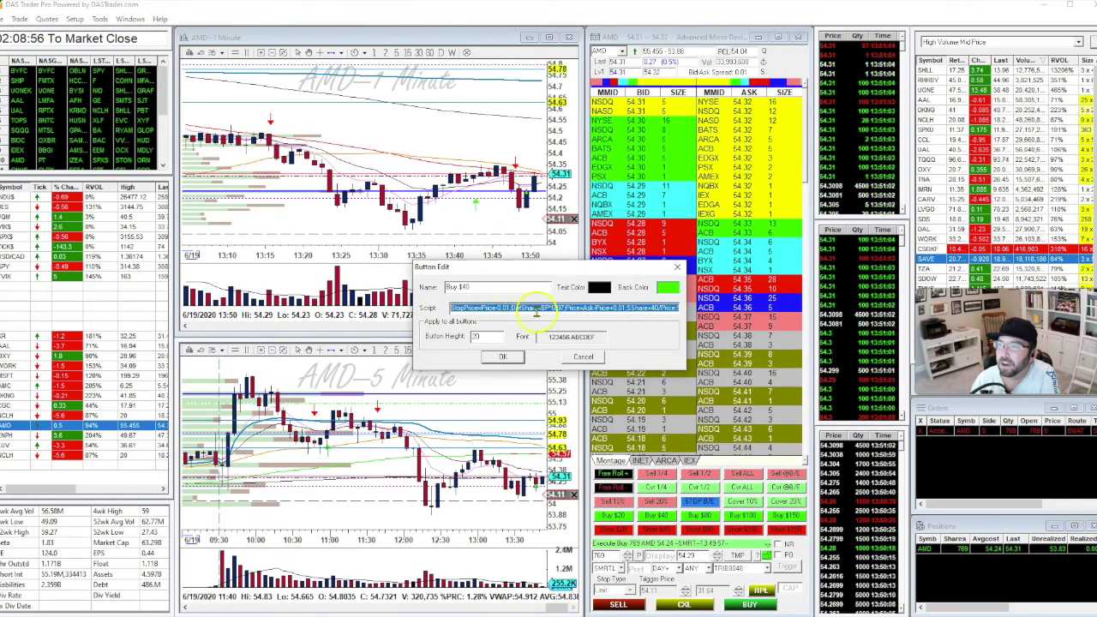
{"action": "left_click", "coordinate": [485, 311]}
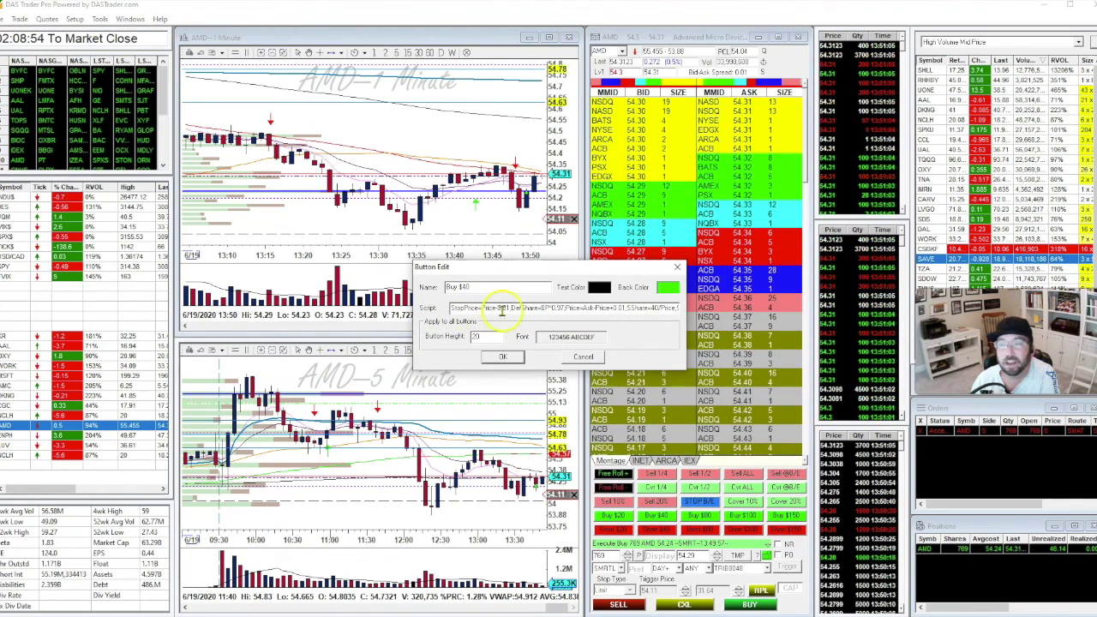
{"action": "left_click", "coordinate": [449, 310]}
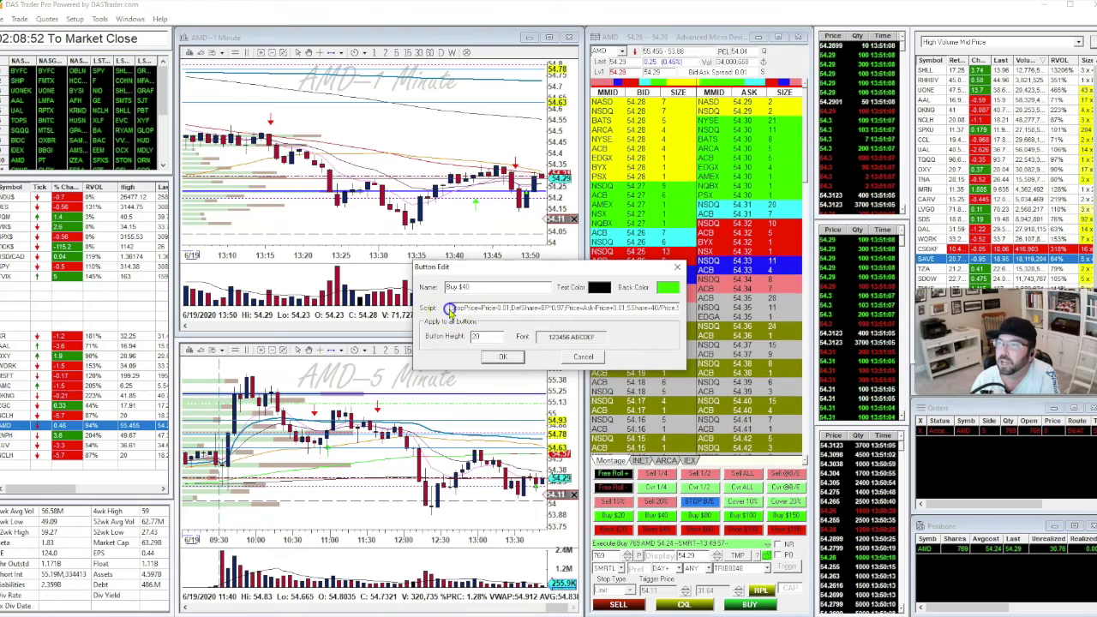
{"action": "left_click", "coordinate": [583, 357]}
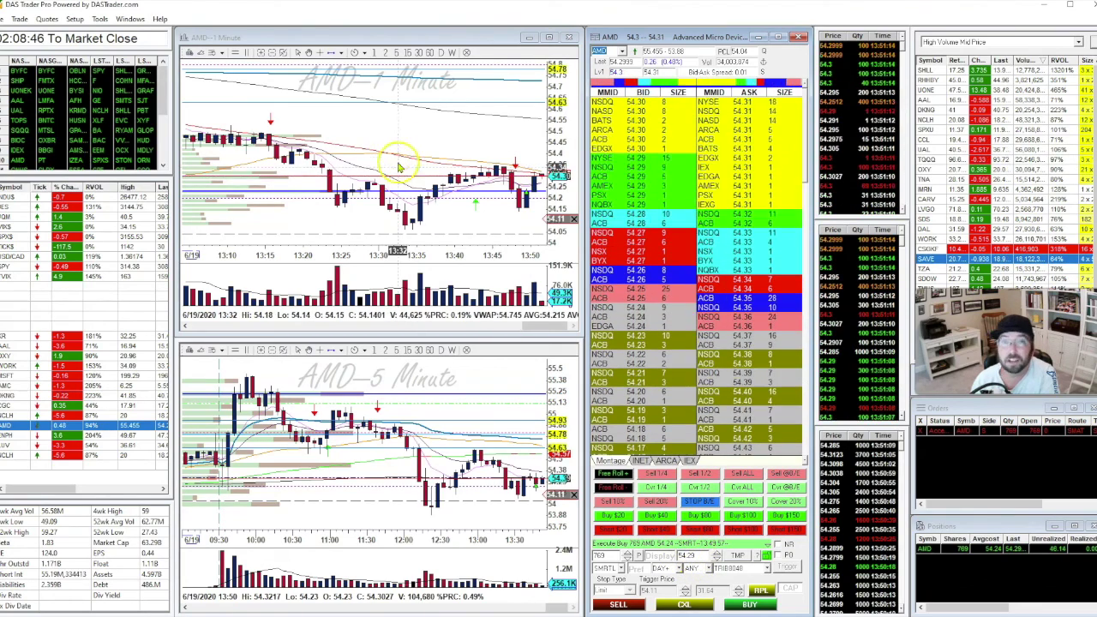
- Check the general configuration and the study configuration of the AMD 1-minute chart, closing both dialogs
{"action": "right_click", "coordinate": [409, 135]}
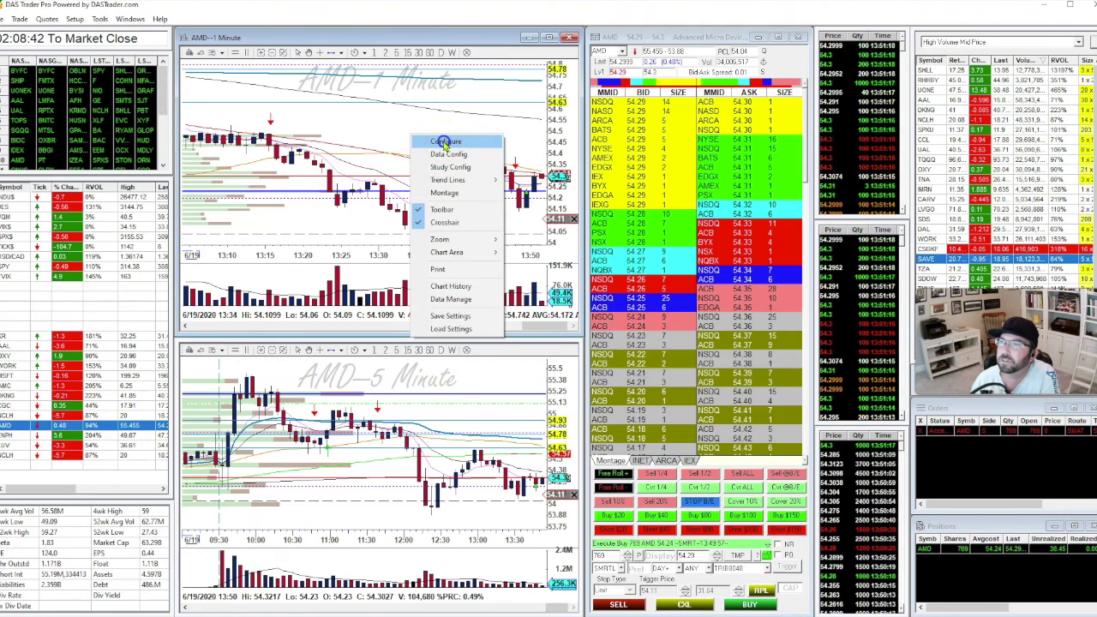
{"action": "left_click", "coordinate": [445, 142]}
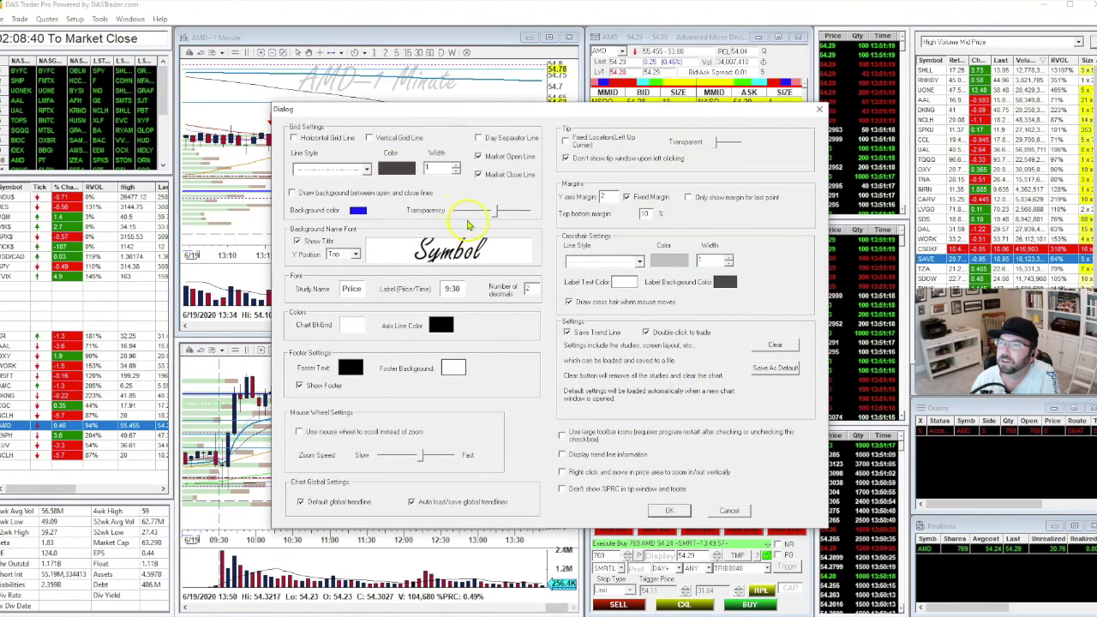
{"action": "left_click", "coordinate": [821, 109]}
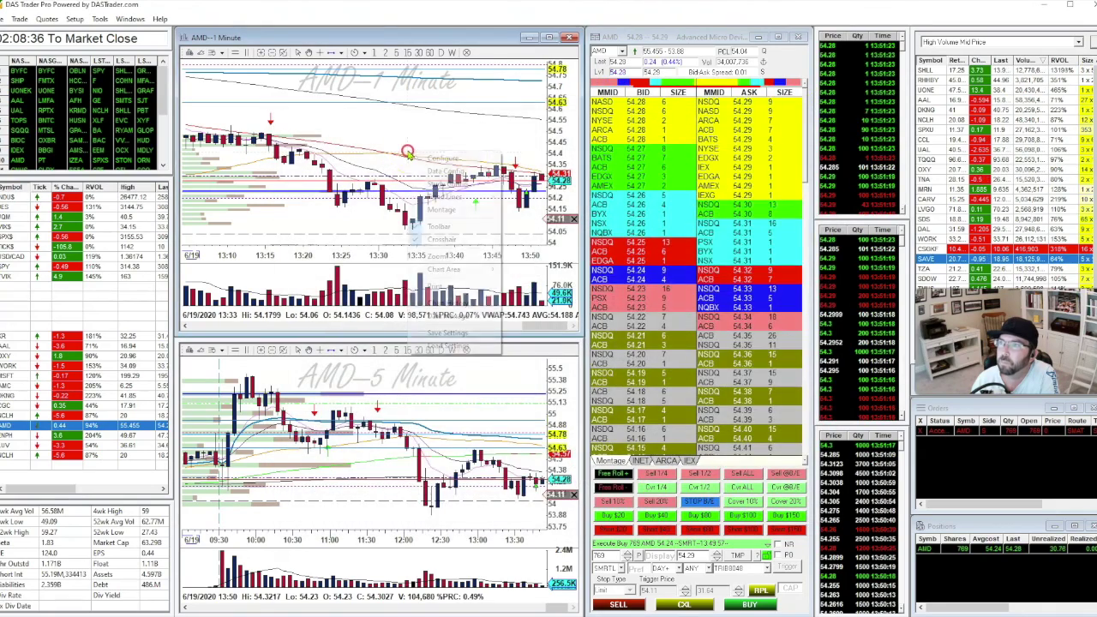
{"action": "right_click", "coordinate": [409, 153]}
{"action": "left_click", "coordinate": [447, 184]}
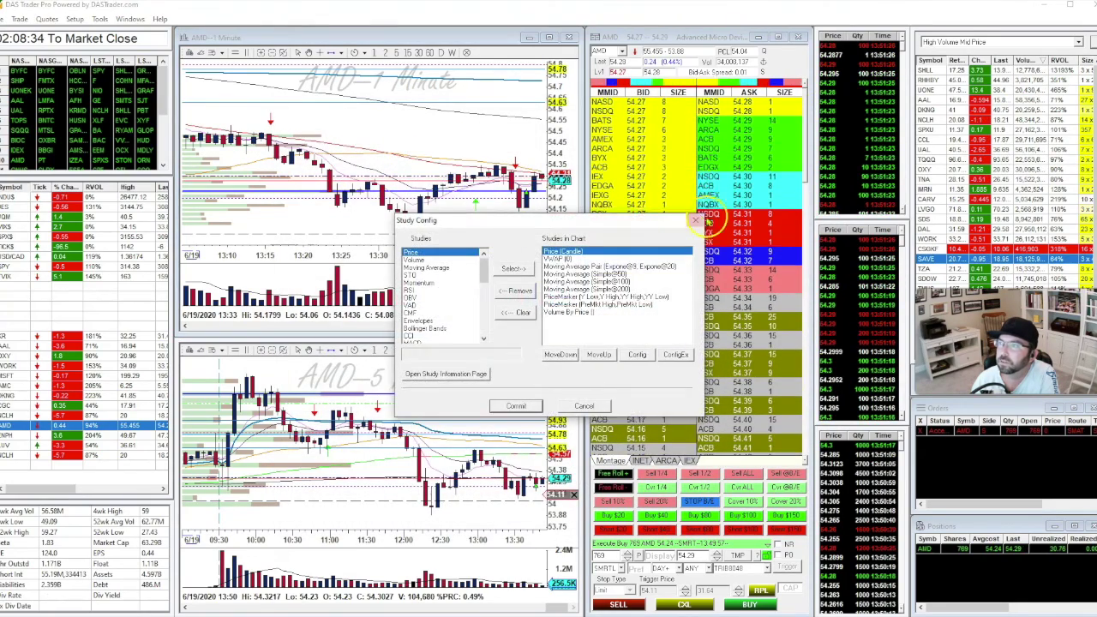
{"action": "key", "text": "Escape"}
- Examine the trade and order viewer options in the 1-minute chart's area configuration, including order entry and order line movement, and cancel
{"action": "right_click", "coordinate": [399, 126]}
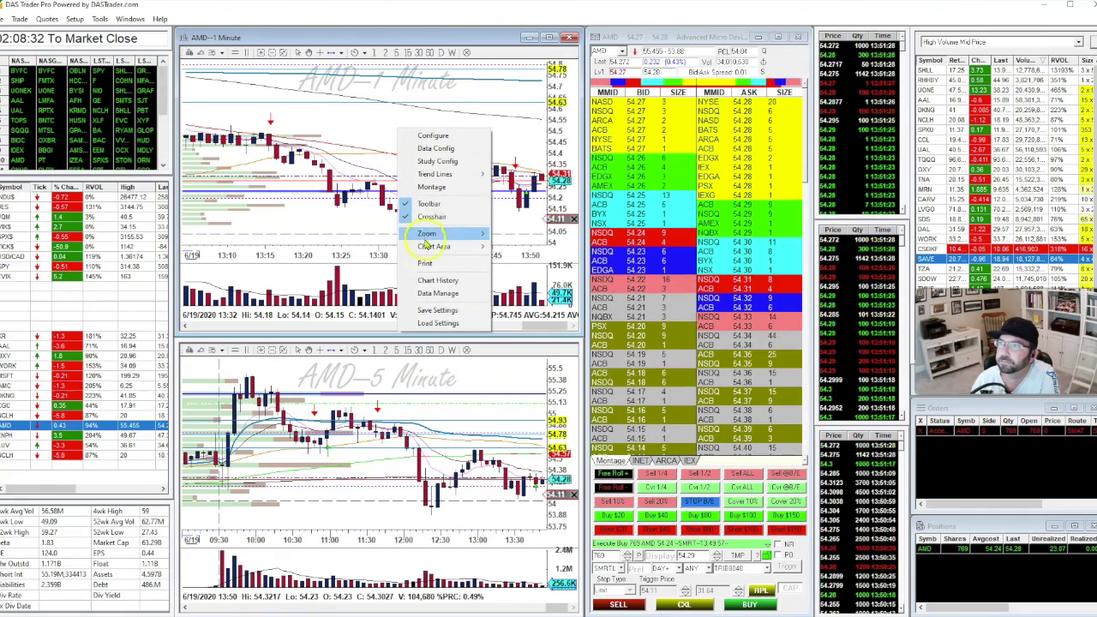
{"action": "mouse_move", "coordinate": [441, 251]}
{"action": "left_click", "coordinate": [526, 315]}
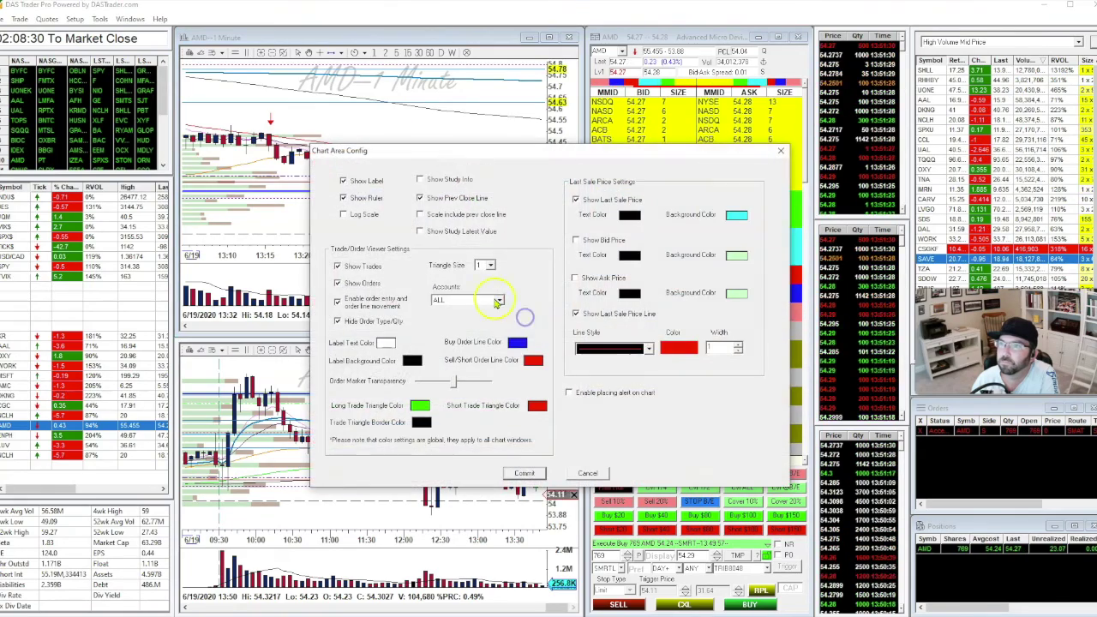
{"action": "left_click_drag", "start_coordinate": [440, 158], "coordinate": [294, 123]}
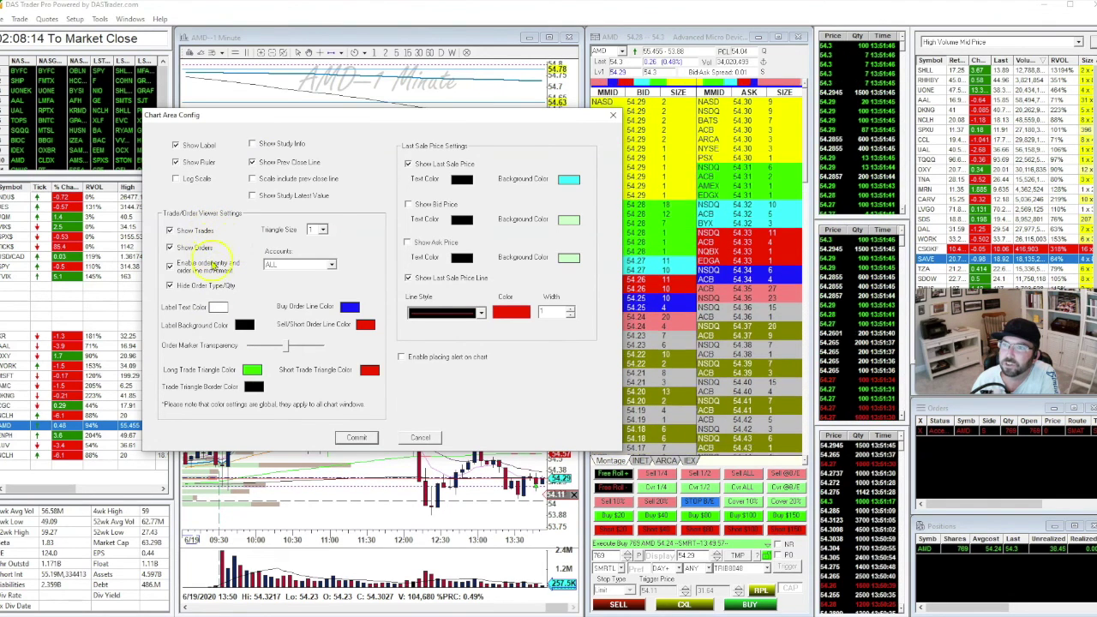
{"action": "left_click", "coordinate": [422, 438]}
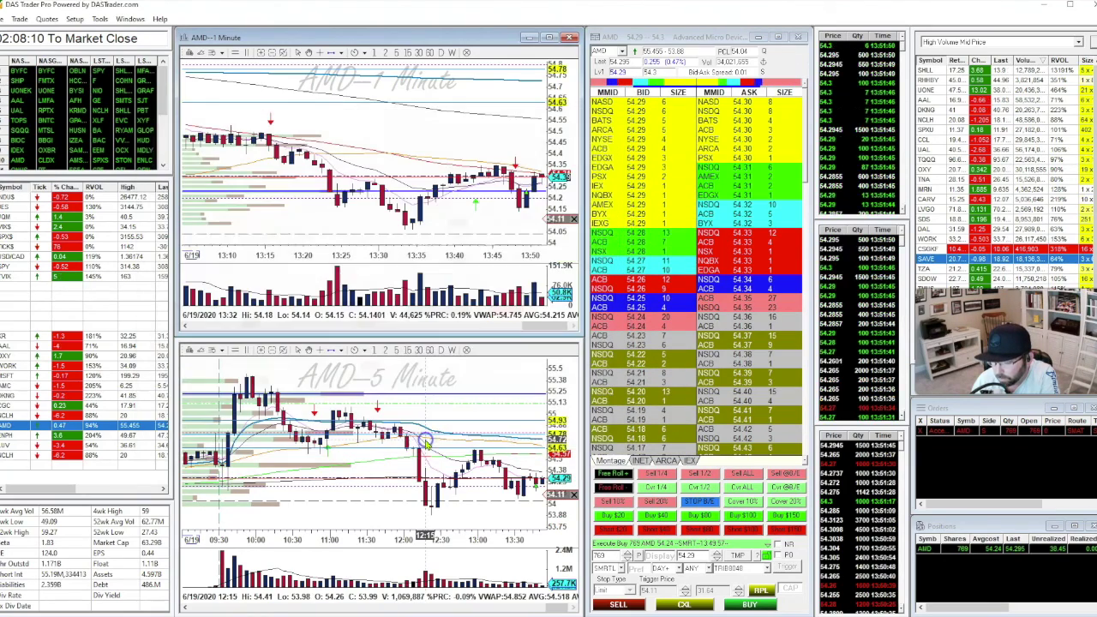
- Examine the double-click to trade option in the 1-minute chart's general configuration and cancel the dialog
{"action": "right_click", "coordinate": [388, 142]}
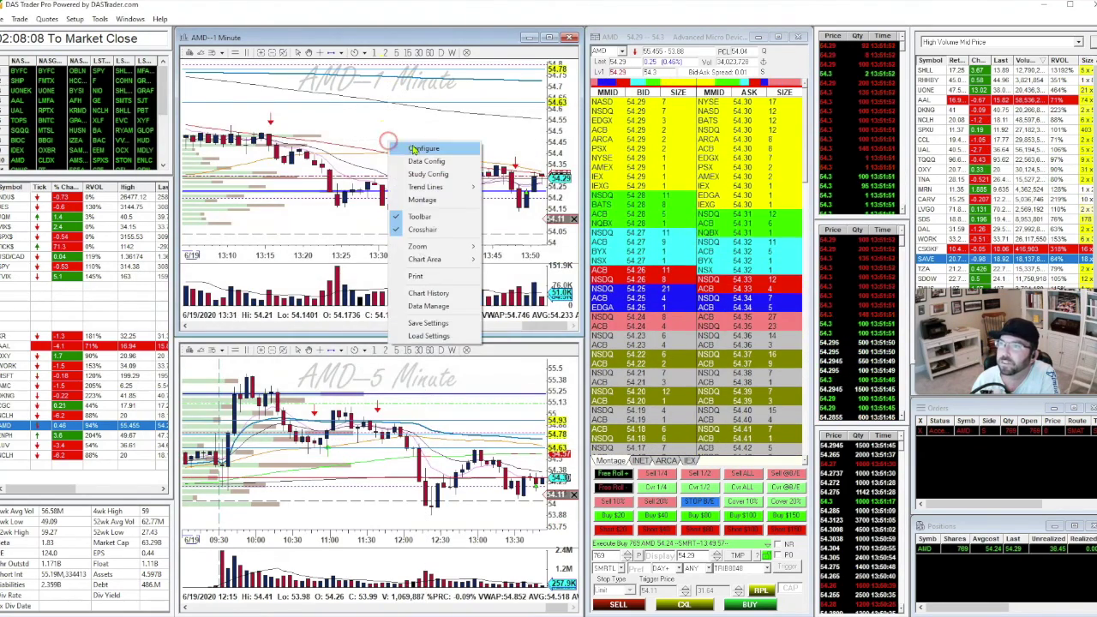
{"action": "left_click", "coordinate": [415, 146]}
{"action": "left_click_drag", "start_coordinate": [416, 115], "coordinate": [412, 112]}
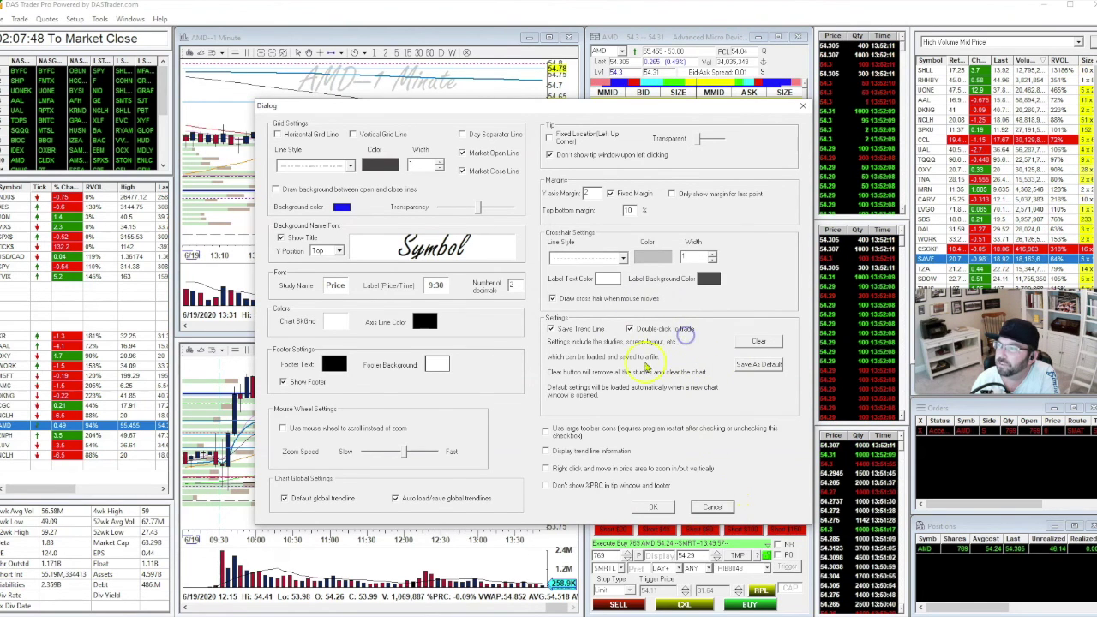
{"action": "left_click", "coordinate": [713, 507]}
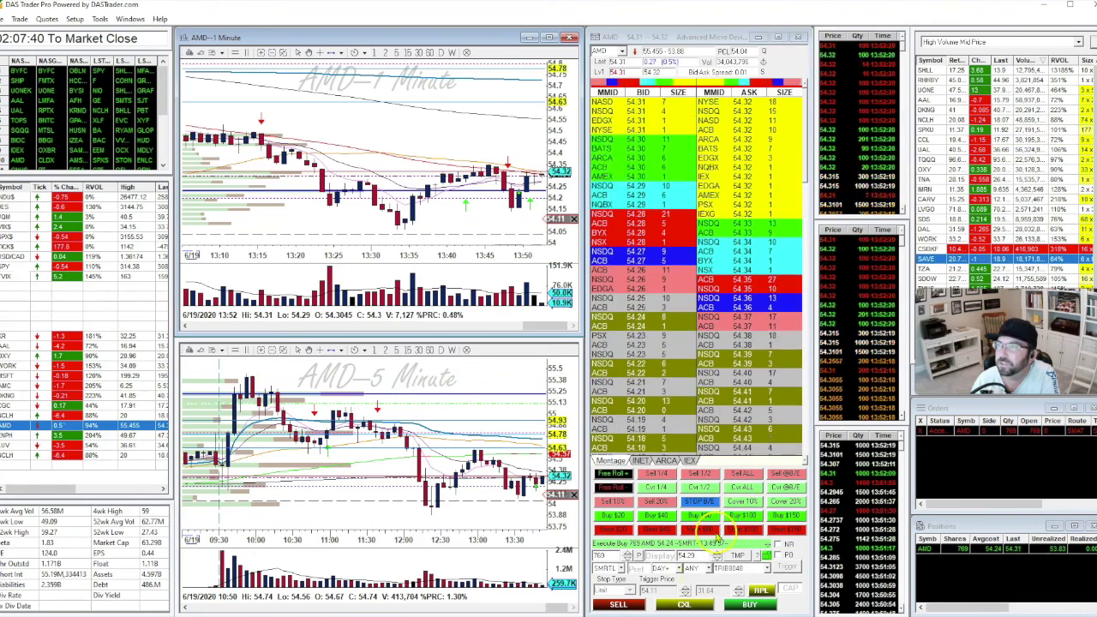
- Examine the dollar risk amount in the SShare part of the Buy $20 button's script and cancel the editor
{"action": "left_click_drag", "start_coordinate": [414, 198], "coordinate": [429, 232]}
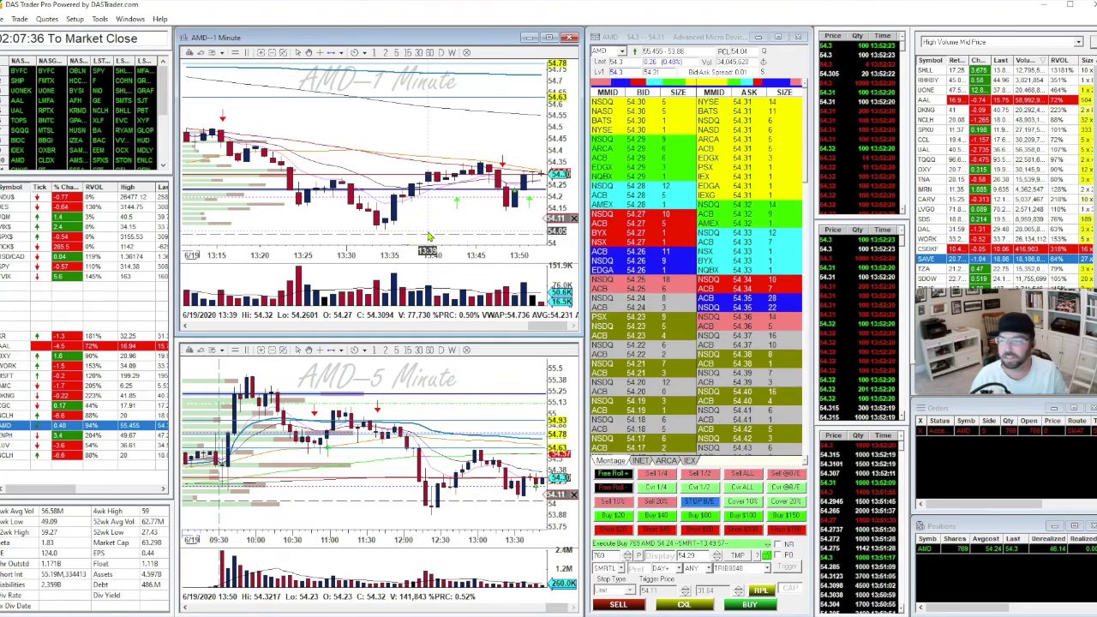
{"action": "right_click", "coordinate": [628, 517]}
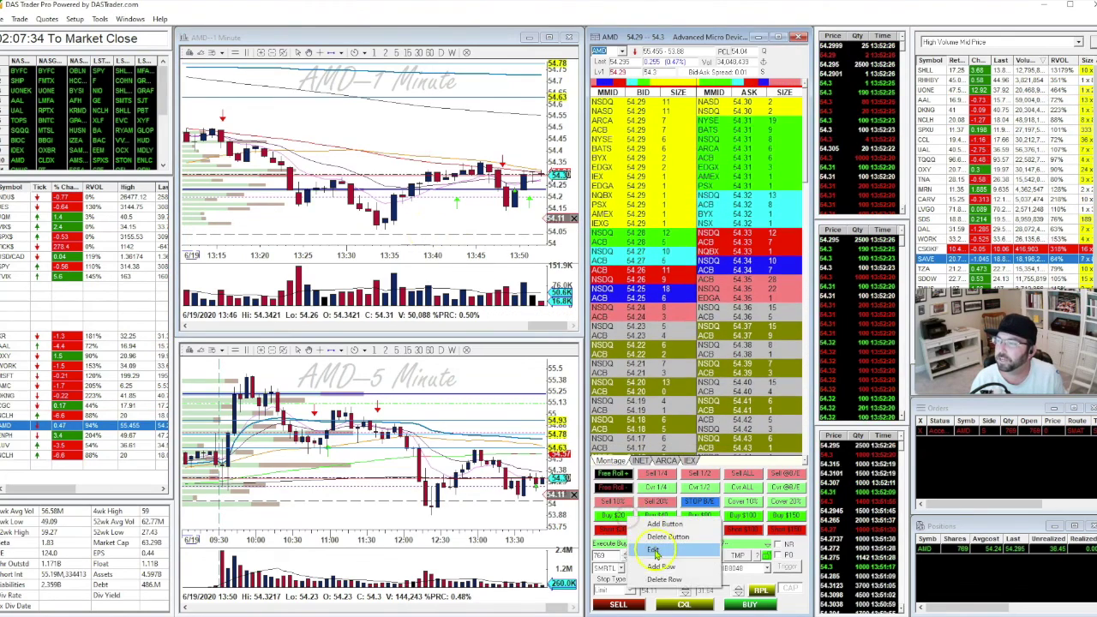
{"action": "left_click", "coordinate": [653, 550]}
{"action": "left_click", "coordinate": [653, 307]}
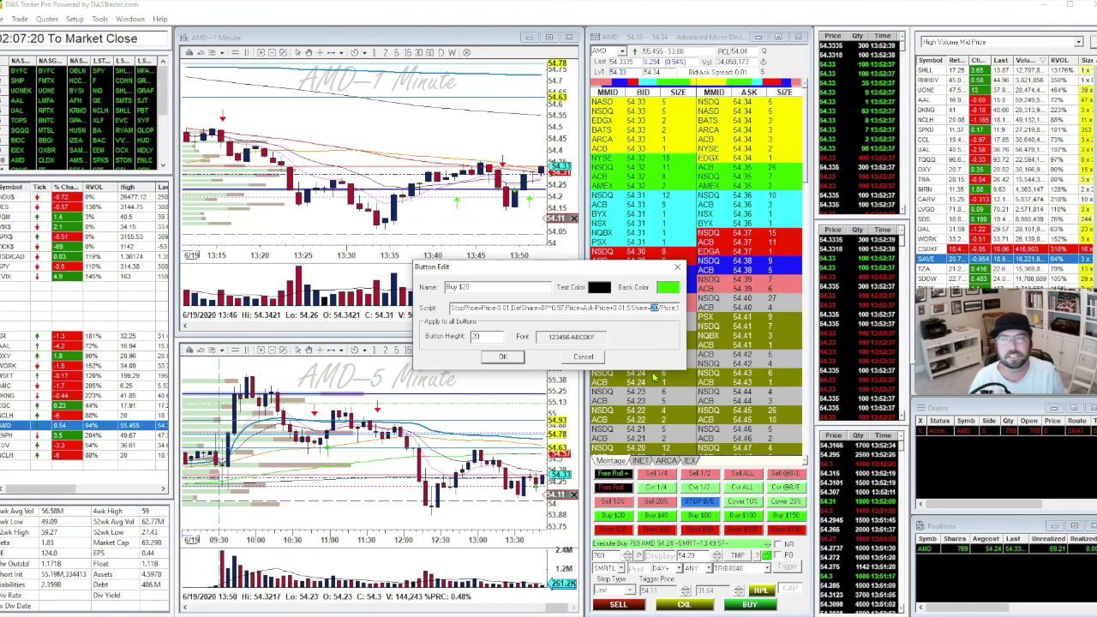
{"action": "left_click", "coordinate": [593, 358]}
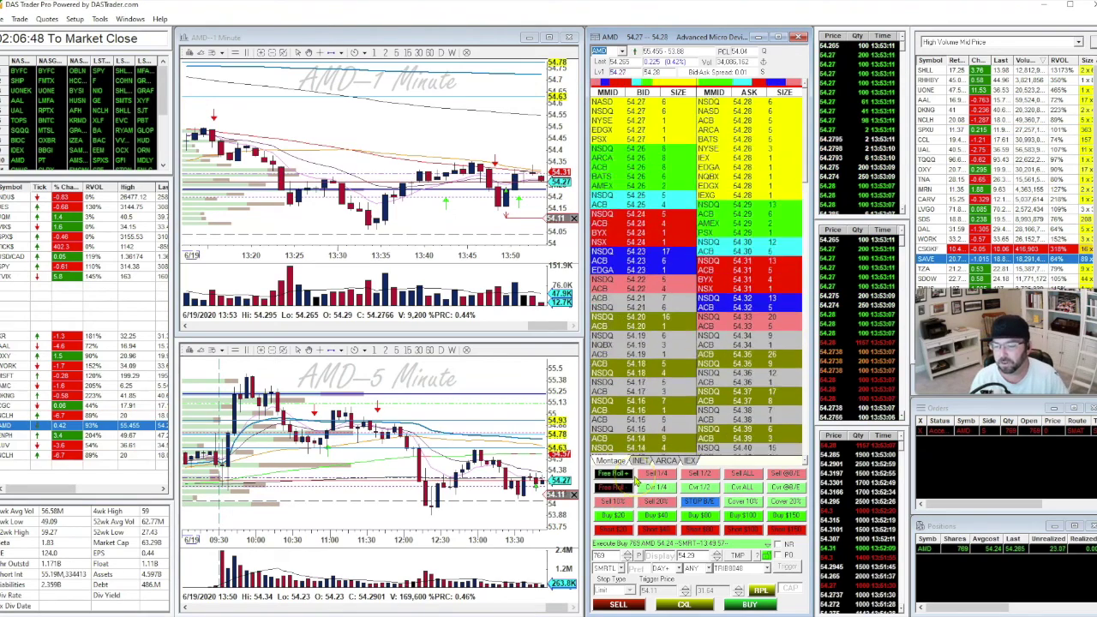
{"action": "left_click", "coordinate": [662, 515]}
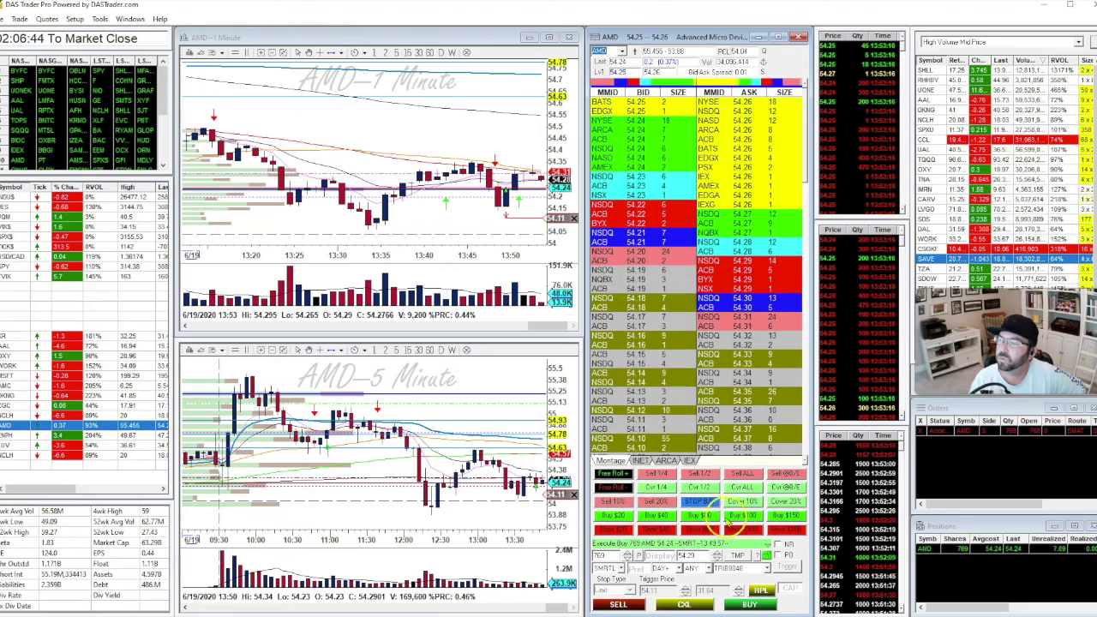
{"action": "left_click", "coordinate": [744, 504]}
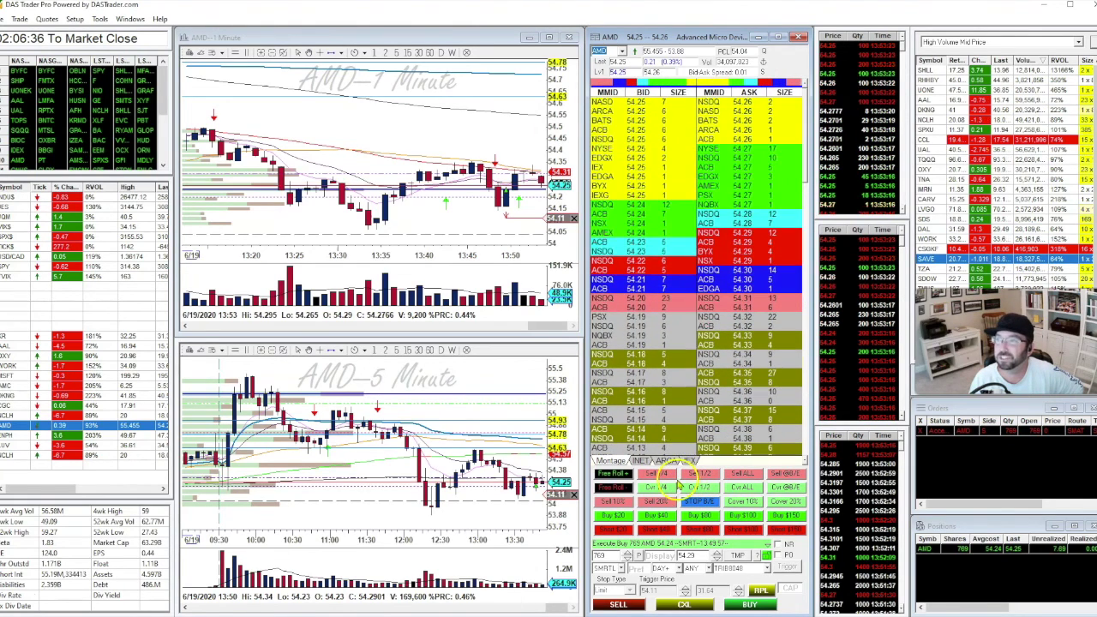
- Examine the quarter-position share multiplier in the Sell 1/4 button's script and cancel the editor
{"action": "right_click", "coordinate": [657, 473]}
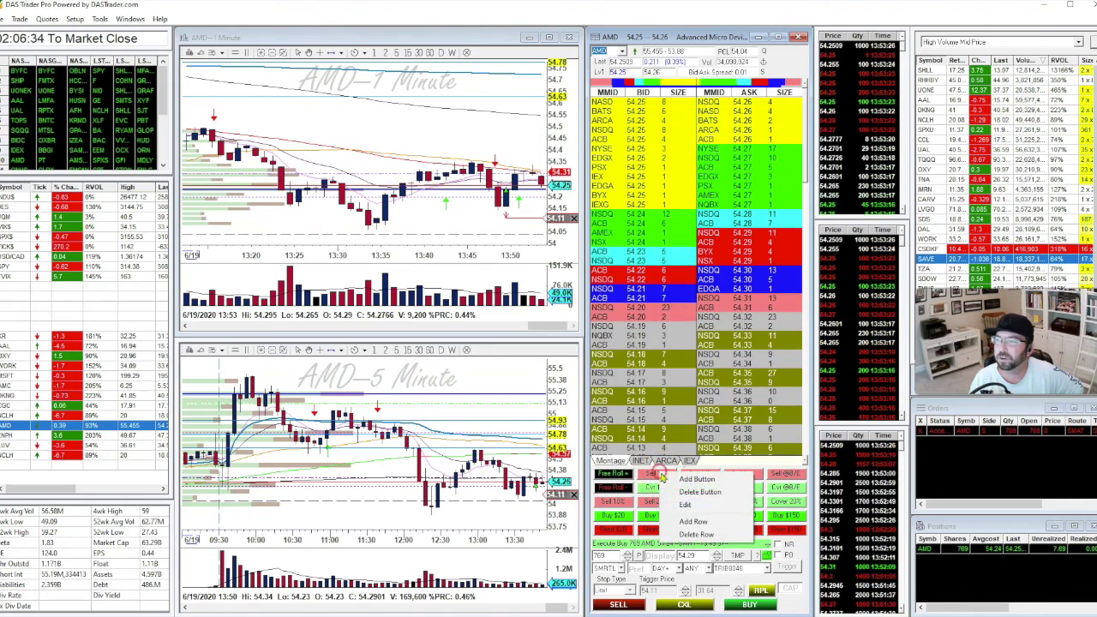
{"action": "left_click", "coordinate": [698, 502]}
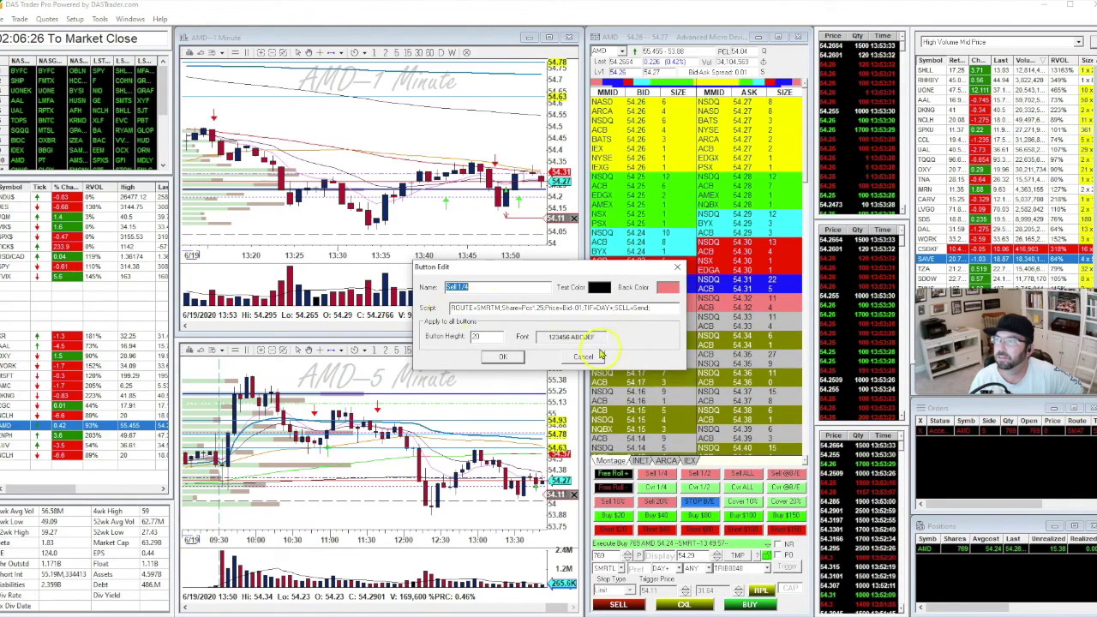
{"action": "left_click", "coordinate": [536, 307]}
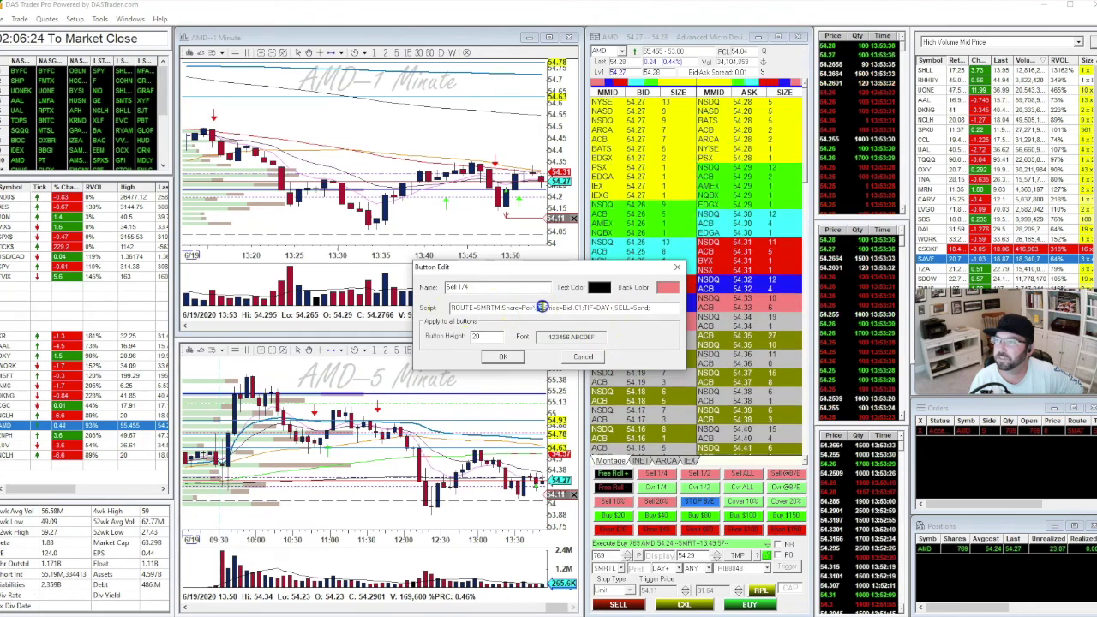
{"action": "double_click", "coordinate": [536, 306]}
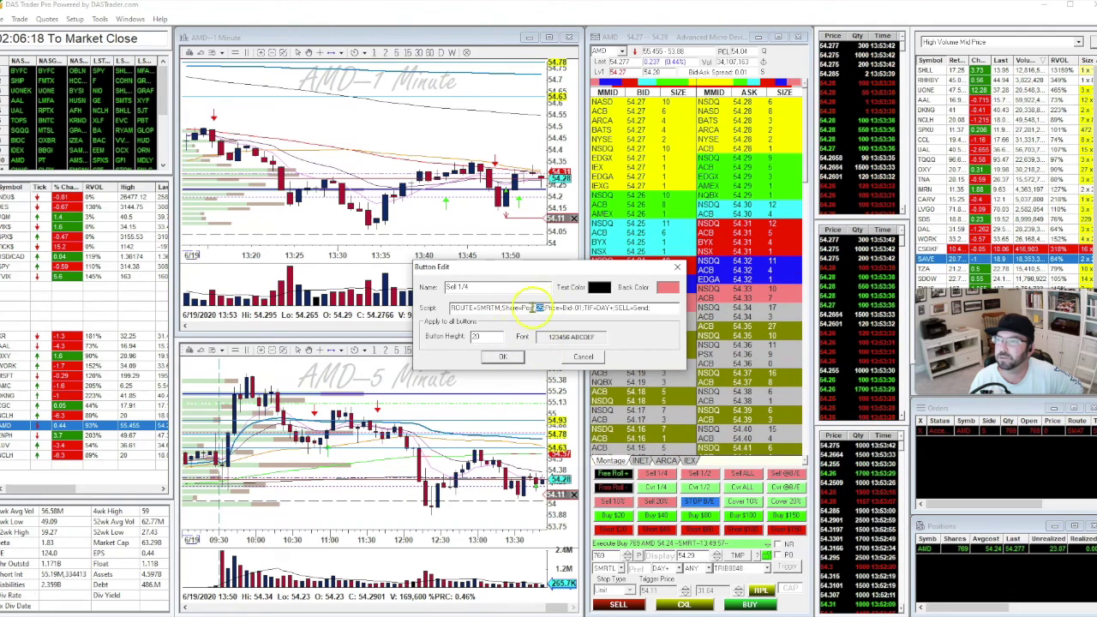
{"action": "left_click", "coordinate": [579, 359]}
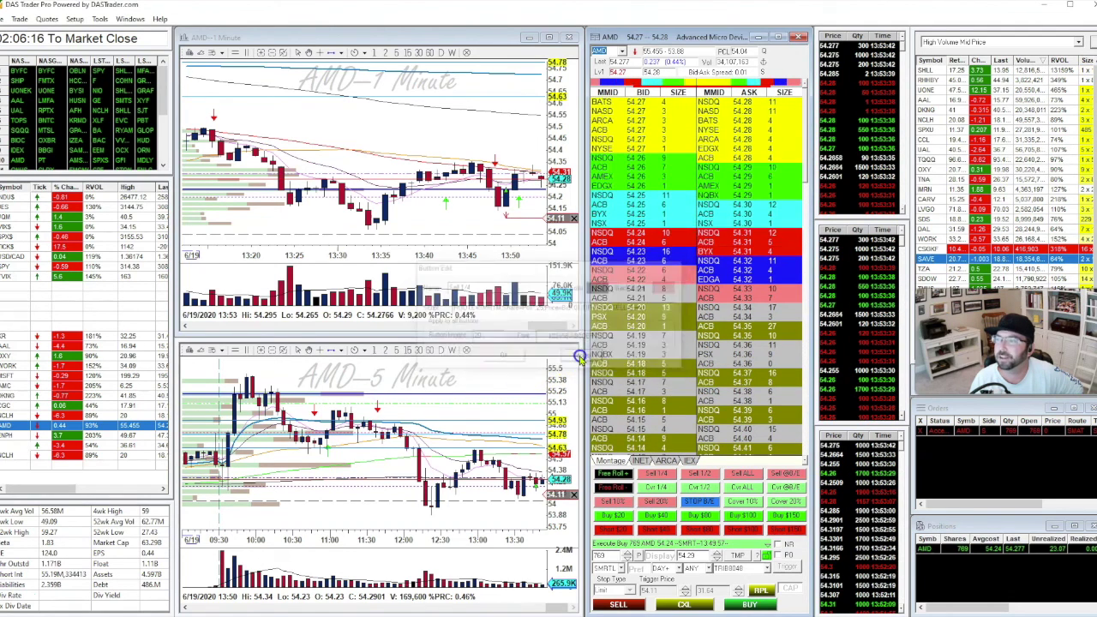
- Examine the CXL ALLSYMB command at the start of the Sell ALL button's script and cancel the editor
{"action": "right_click", "coordinate": [739, 474]}
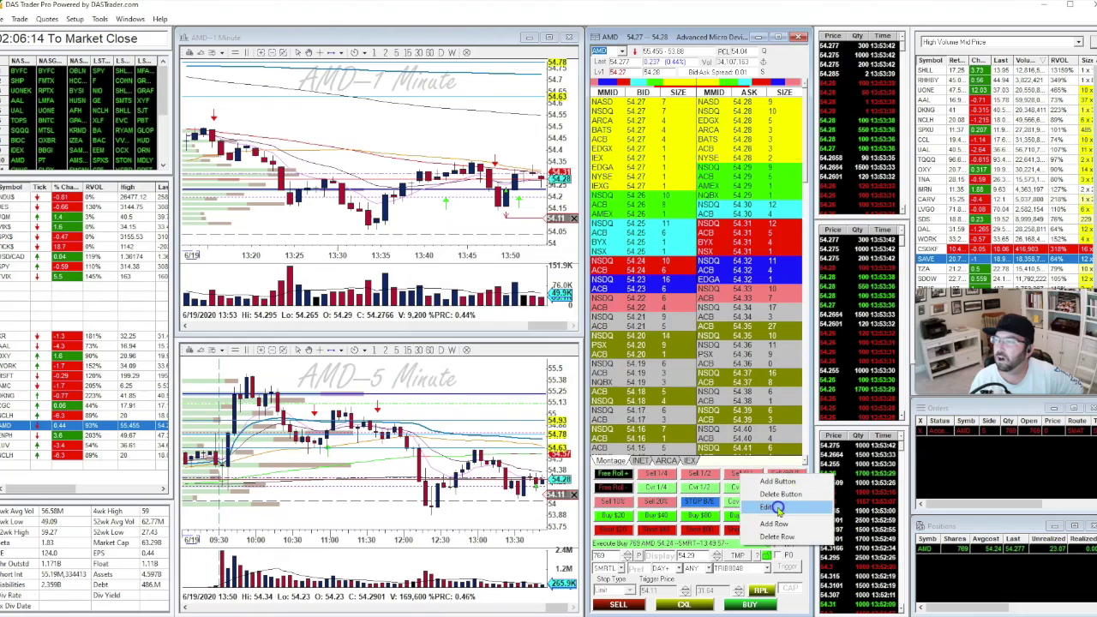
{"action": "left_click", "coordinate": [776, 507]}
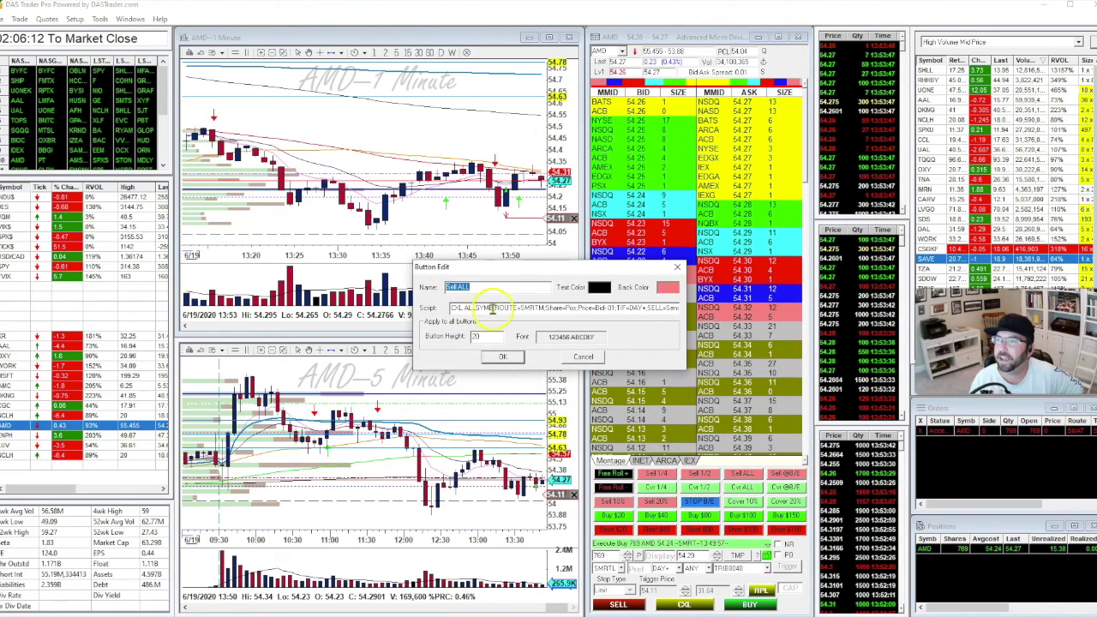
{"action": "double_click", "coordinate": [466, 311]}
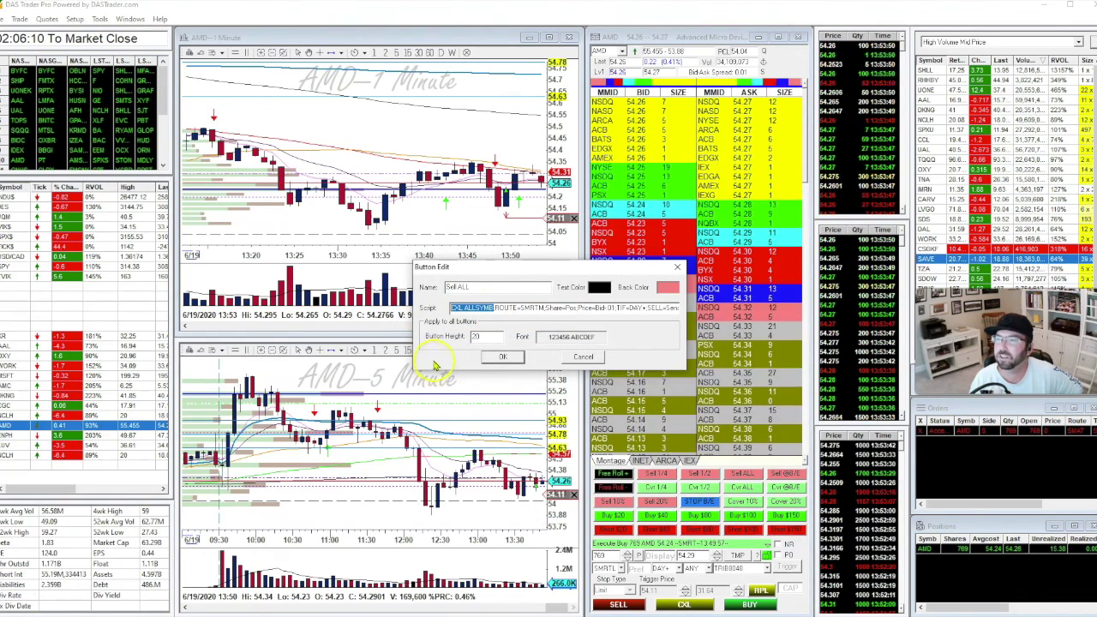
{"action": "left_click", "coordinate": [582, 355]}
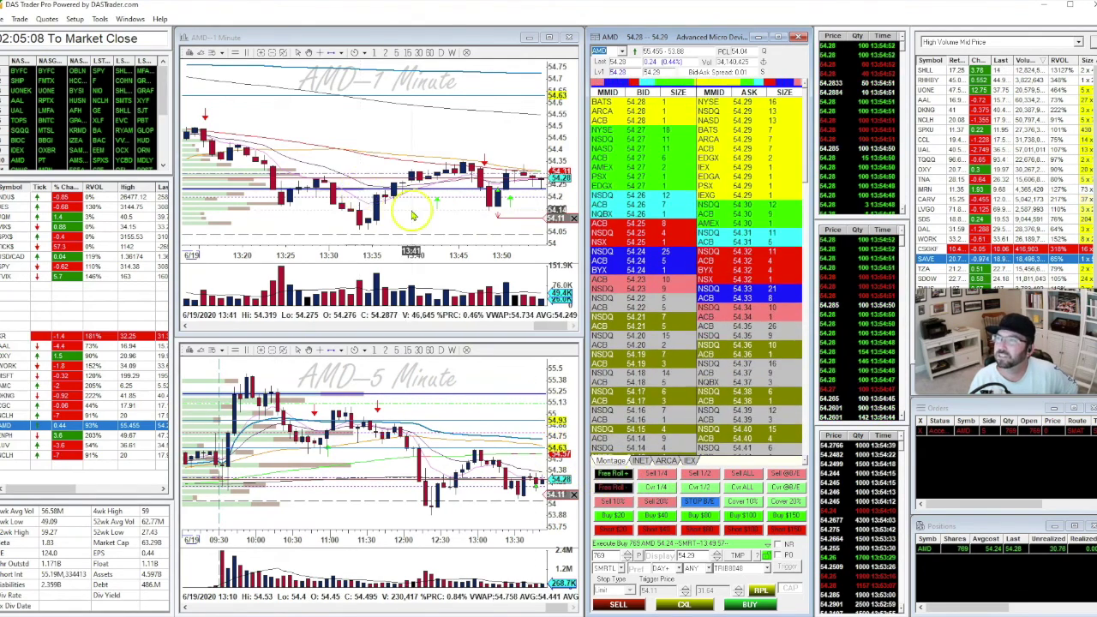
- Pick 54.18 on the AMD 1-minute chart as the new stop level and run Free Roll + to add 287 shares
{"action": "scroll", "coordinate": [412, 215], "scroll_direction": "up", "scroll_amount": 2}
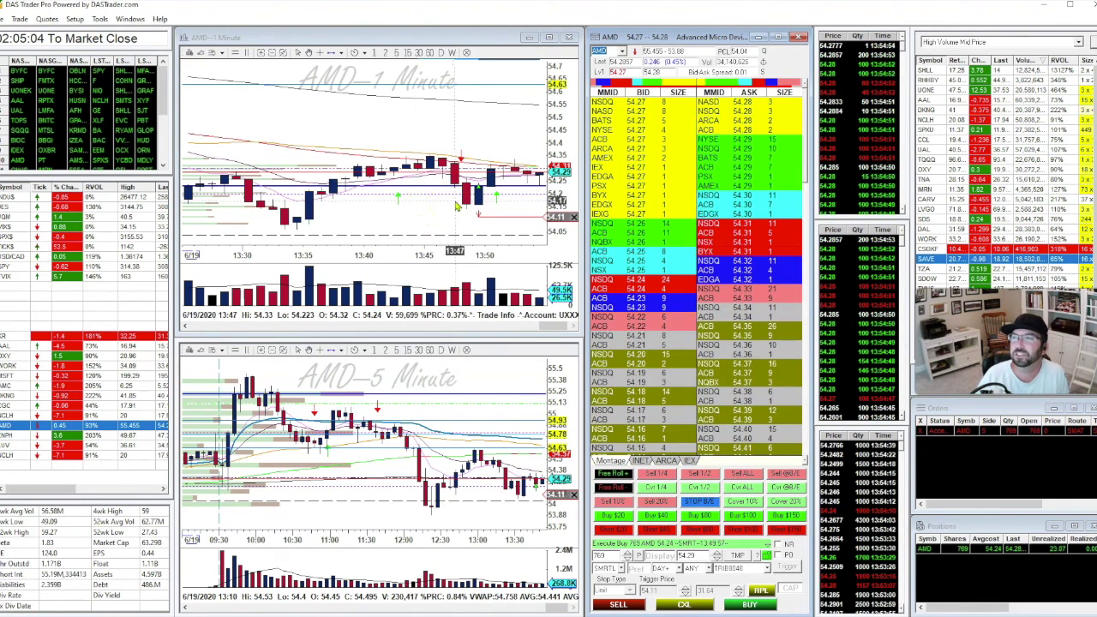
{"action": "left_click", "coordinate": [490, 233]}
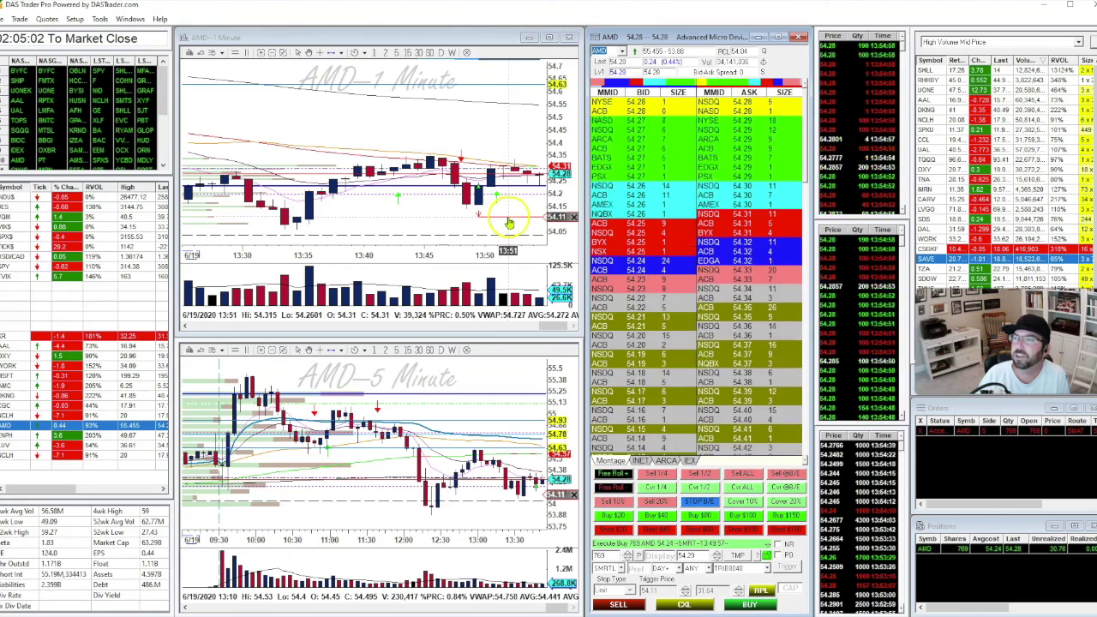
{"action": "left_click", "coordinate": [562, 225]}
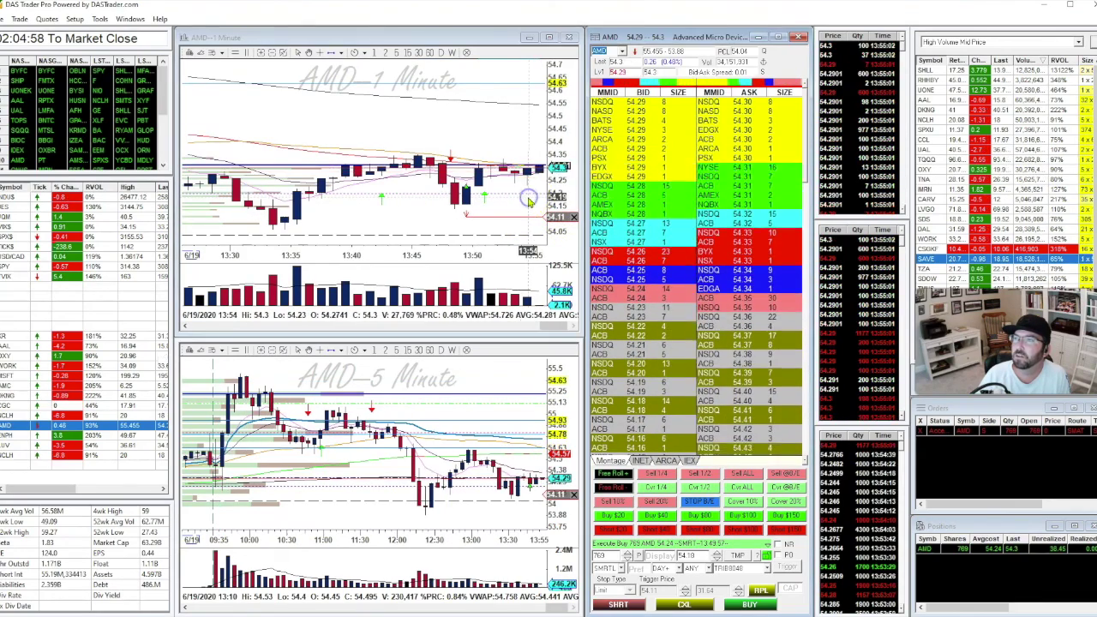
{"action": "left_click", "coordinate": [668, 604]}
{"action": "left_click", "coordinate": [680, 556]}
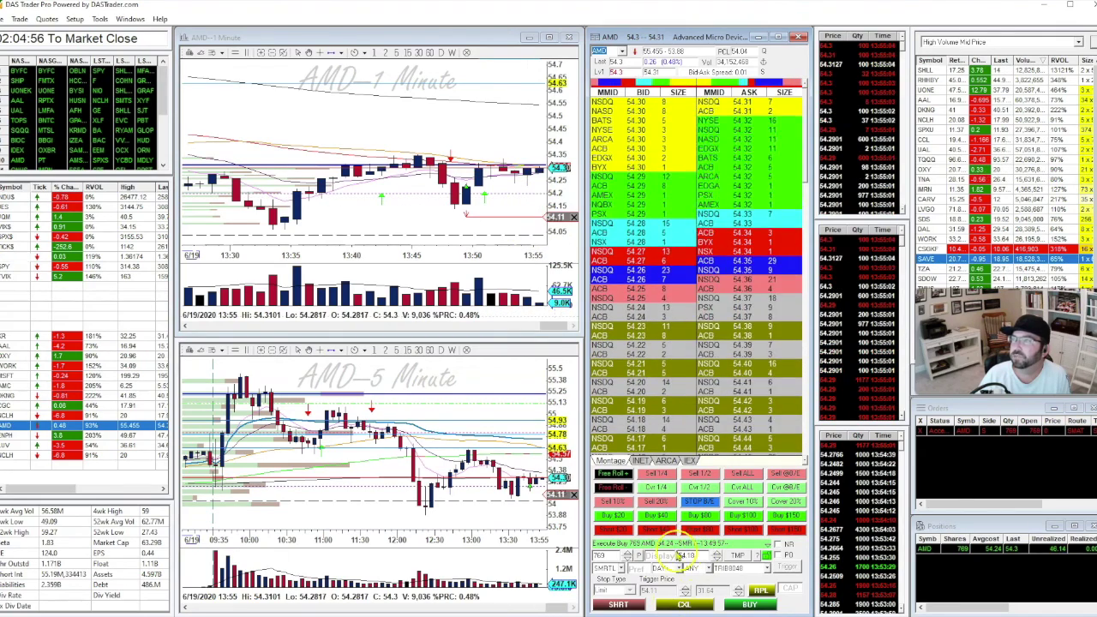
{"action": "left_click", "coordinate": [616, 475]}
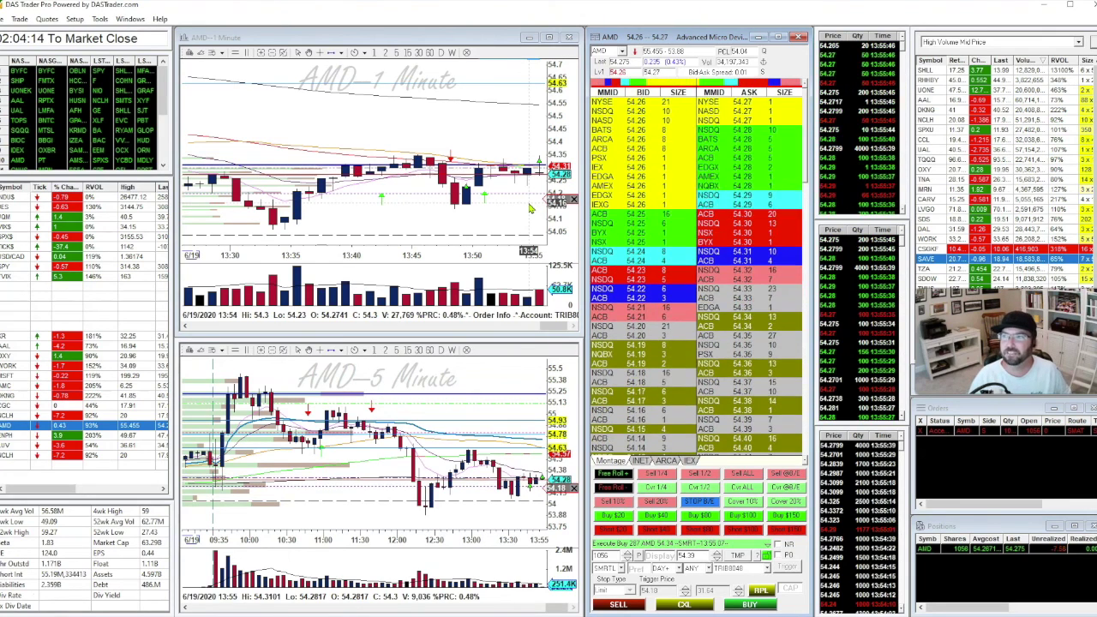
- Examine the recent price action, trade markers and stop level on the AMD 1-minute chart over wider and narrower time spans
{"action": "left_click", "coordinate": [489, 206]}
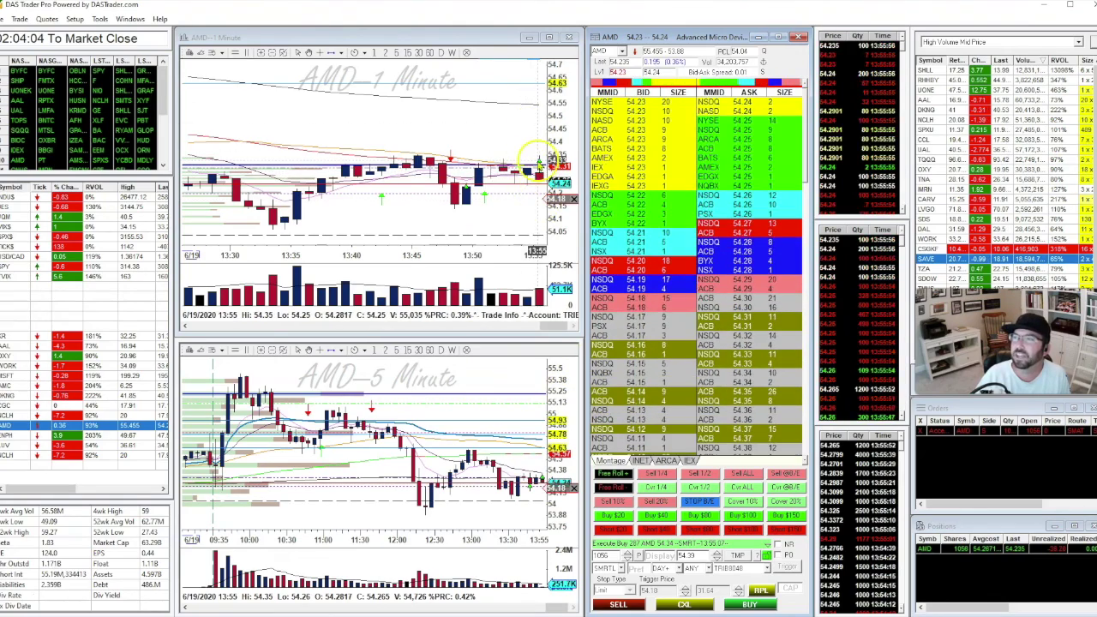
{"action": "scroll", "coordinate": [522, 257], "scroll_direction": "down", "scroll_amount": 2}
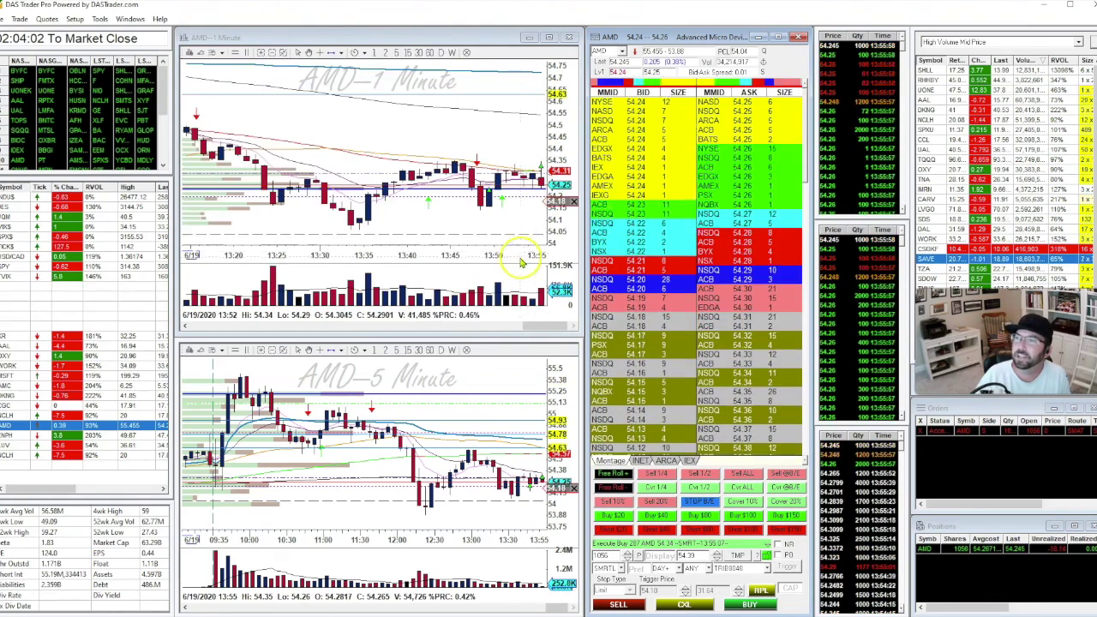
{"action": "scroll", "coordinate": [515, 253], "scroll_direction": "down", "scroll_amount": 3}
{"action": "scroll", "coordinate": [281, 152], "scroll_direction": "down", "scroll_amount": 2}
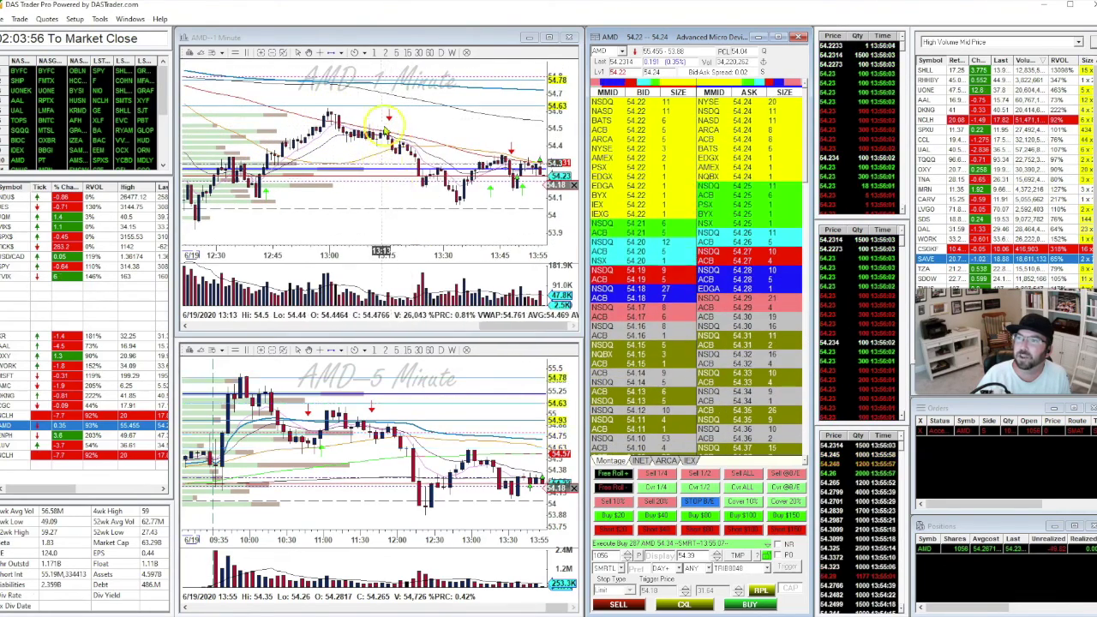
{"action": "scroll", "coordinate": [456, 240], "scroll_direction": "up", "scroll_amount": 3}
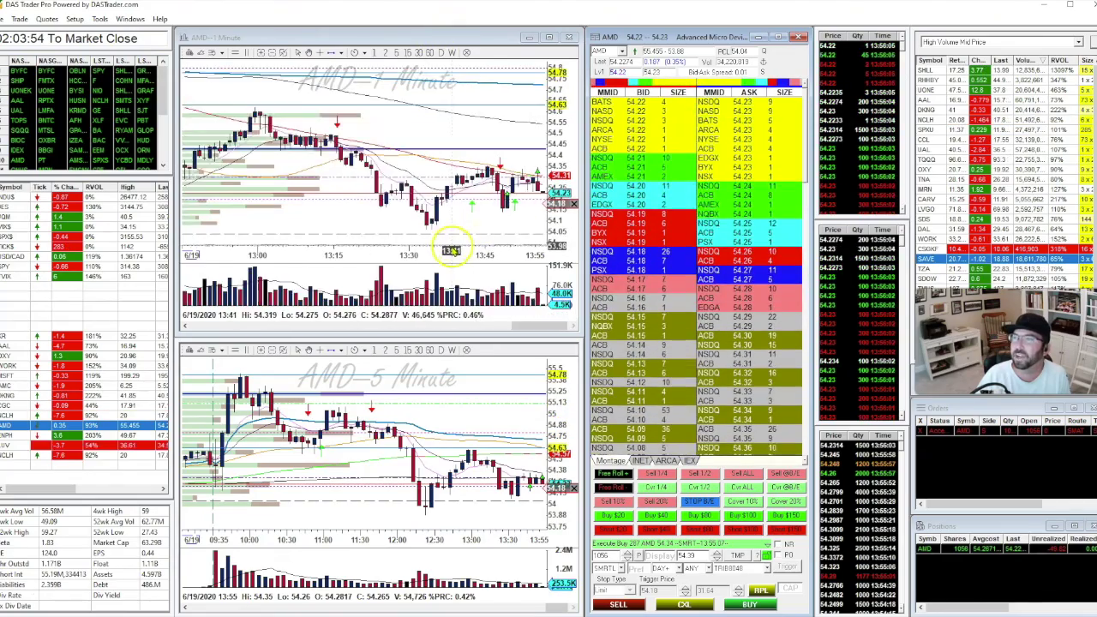
{"action": "scroll", "coordinate": [518, 206], "scroll_direction": "up", "scroll_amount": 2}
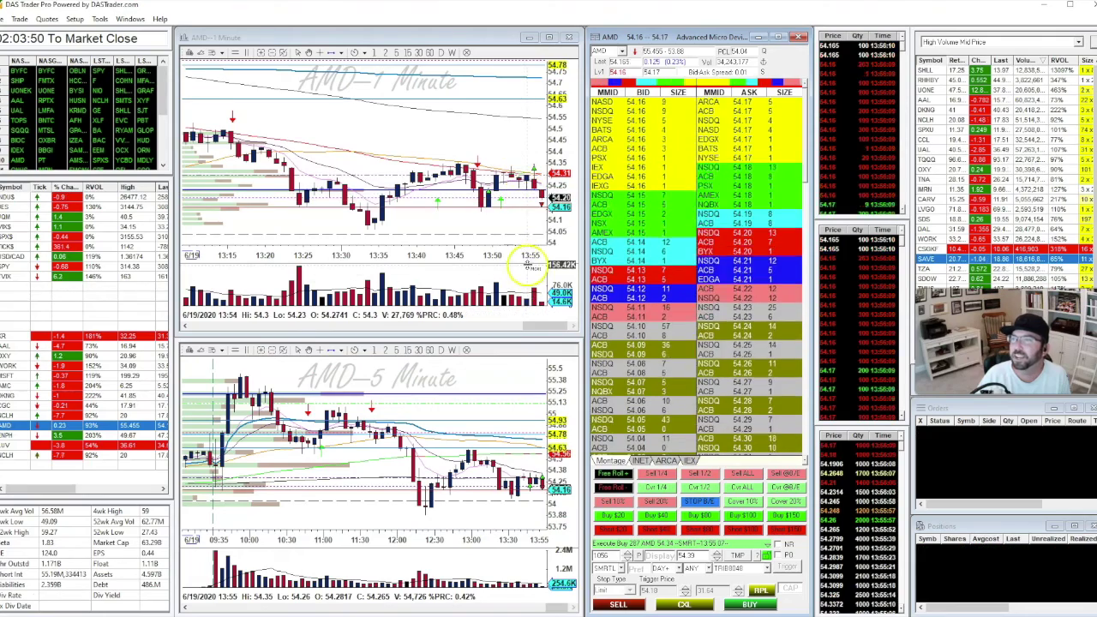
{"action": "scroll", "coordinate": [515, 240], "scroll_direction": "up", "scroll_amount": 1}
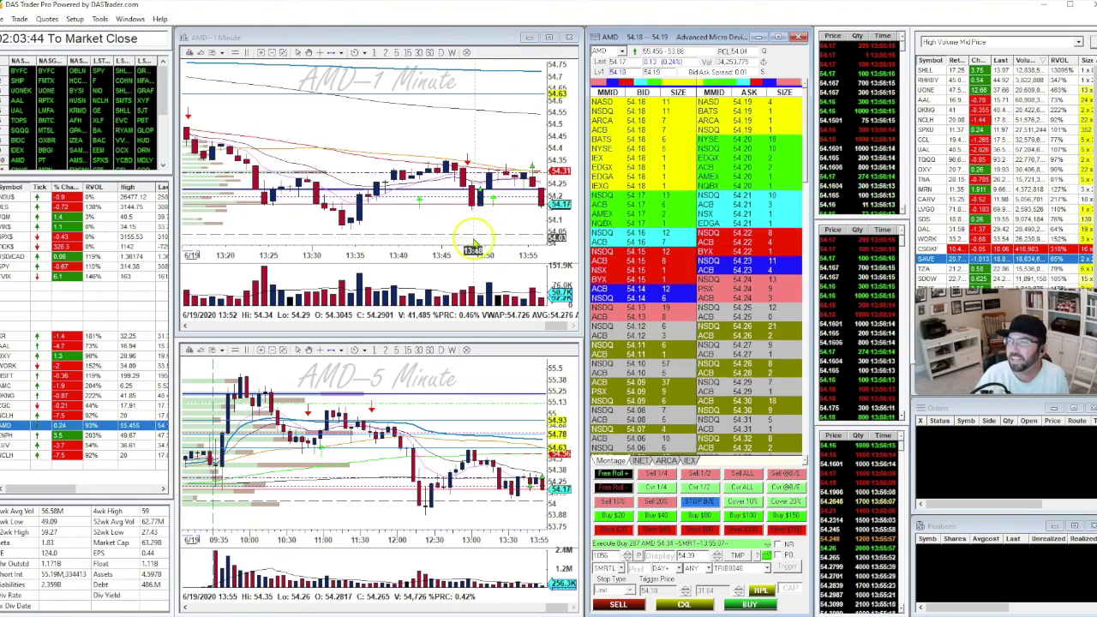
- Pick a stop level on the AMD 1-minute chart and short 666 shares with the stop at 54.29
{"action": "scroll", "coordinate": [480, 241], "scroll_direction": "up", "scroll_amount": 1}
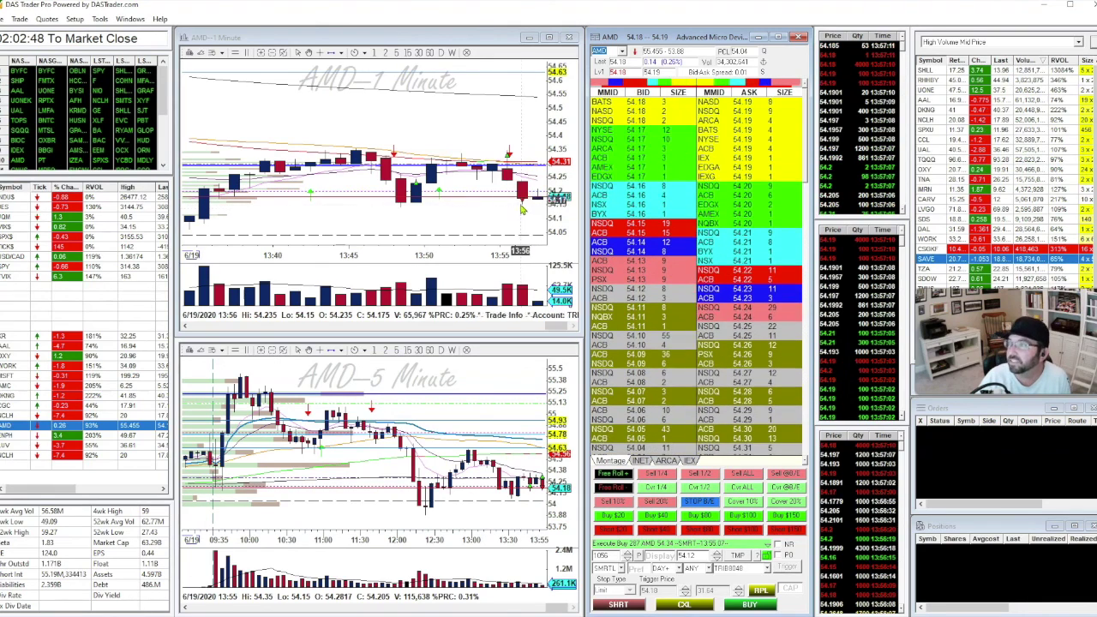
{"action": "left_click", "coordinate": [529, 174]}
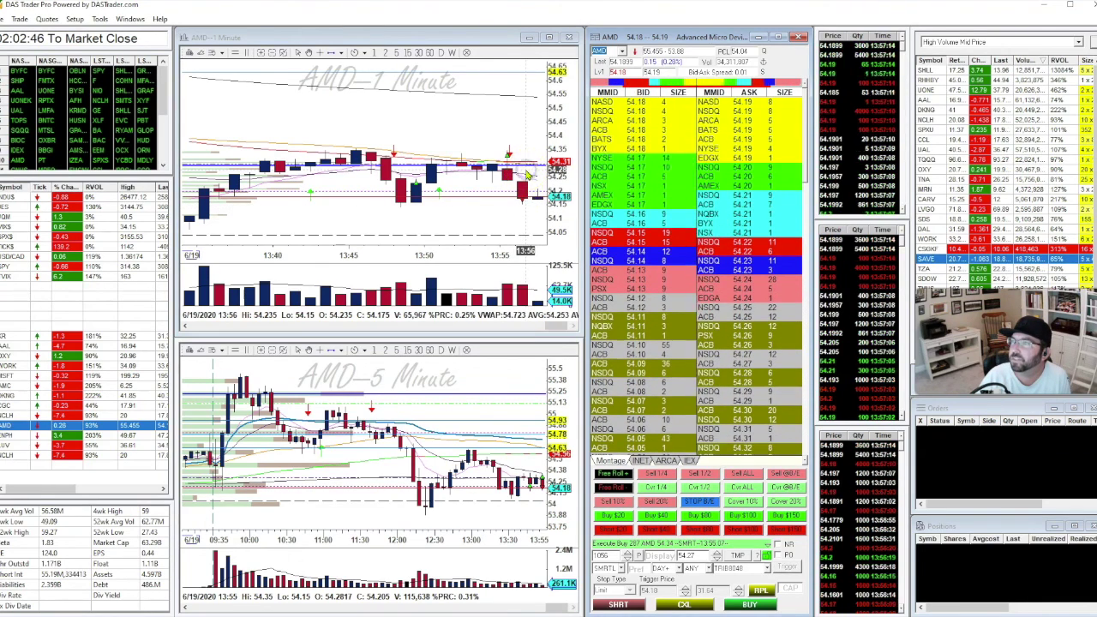
{"action": "left_click", "coordinate": [529, 153]}
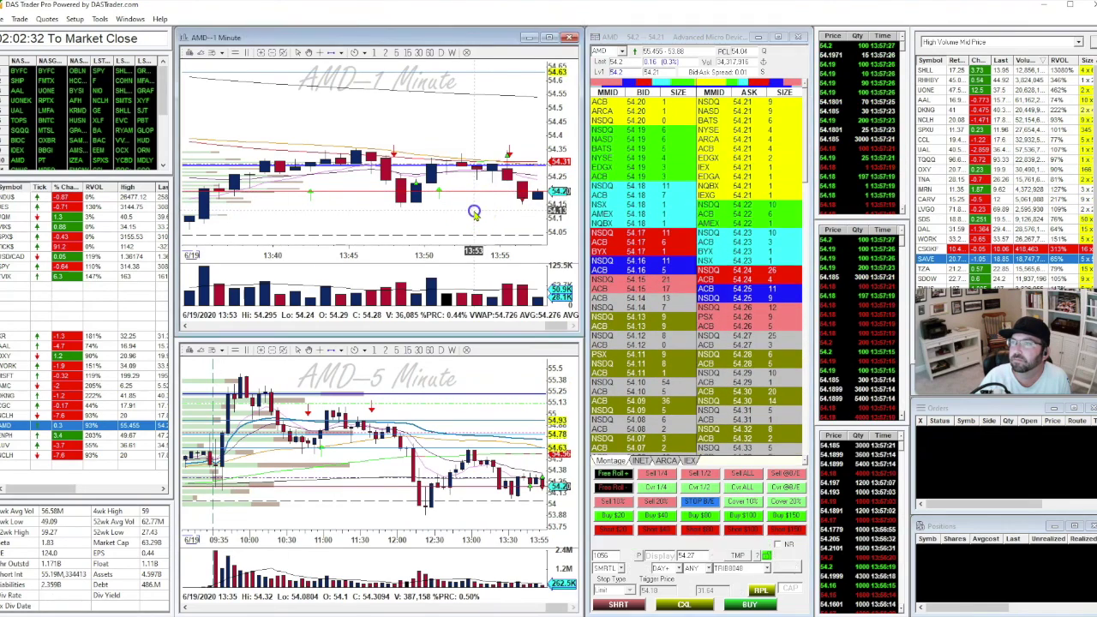
{"action": "scroll", "coordinate": [478, 231], "scroll_direction": "down", "scroll_amount": 2}
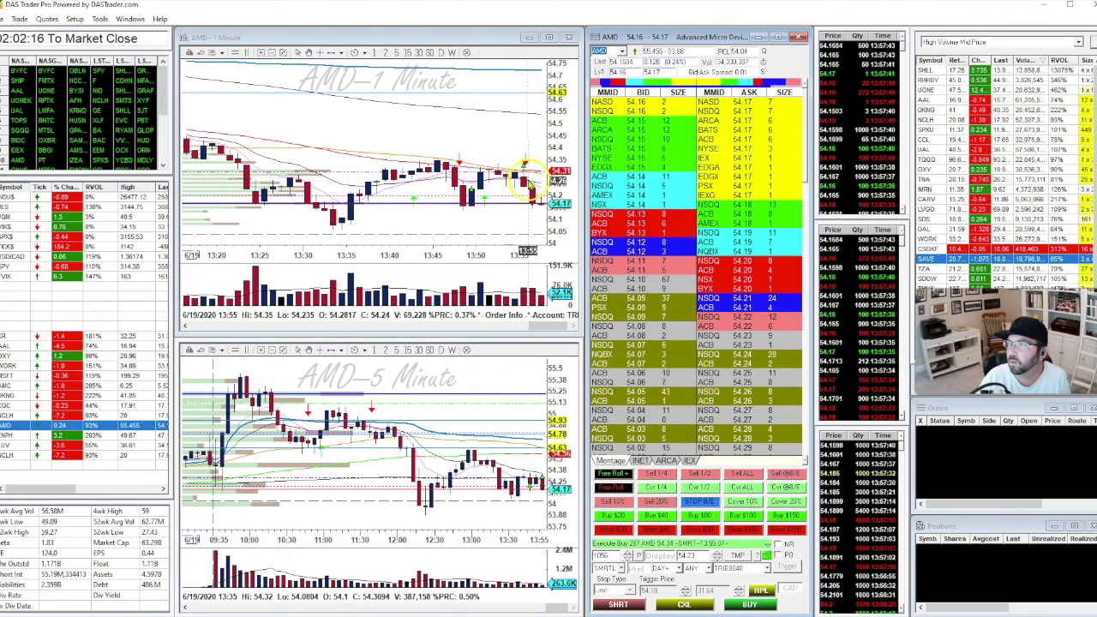
{"action": "key", "text": "ctrl+m"}
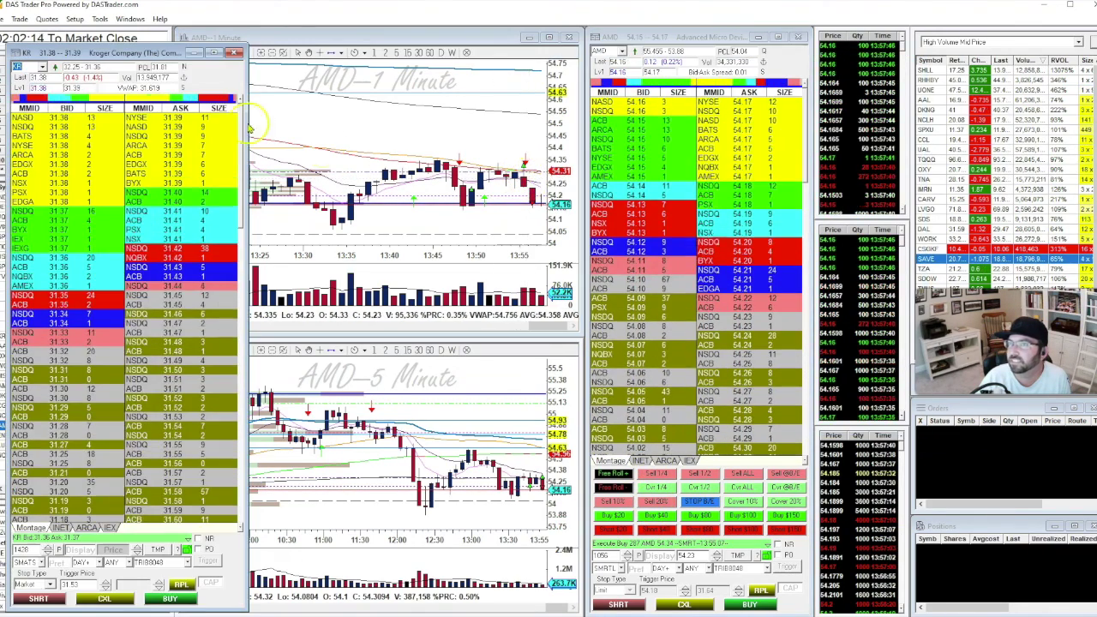
{"action": "left_click", "coordinate": [250, 129]}
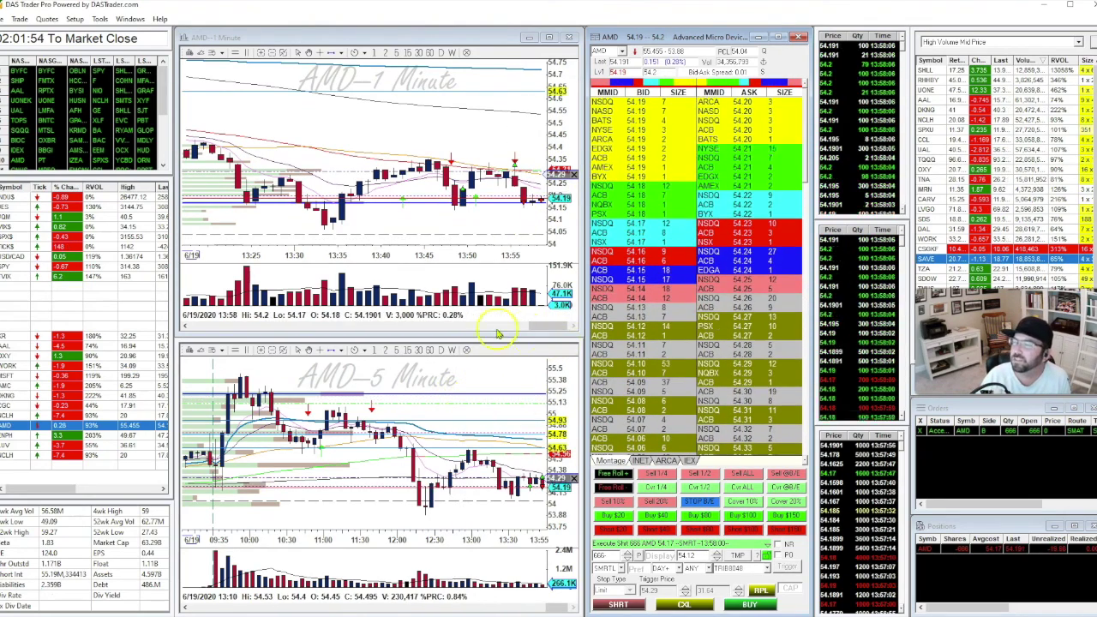
- Examine the AMD short trade's entry and stop on the 1-minute chart, along with the Free Roll buttons in the montage
{"action": "scroll", "coordinate": [428, 253], "scroll_direction": "up", "scroll_amount": 2}
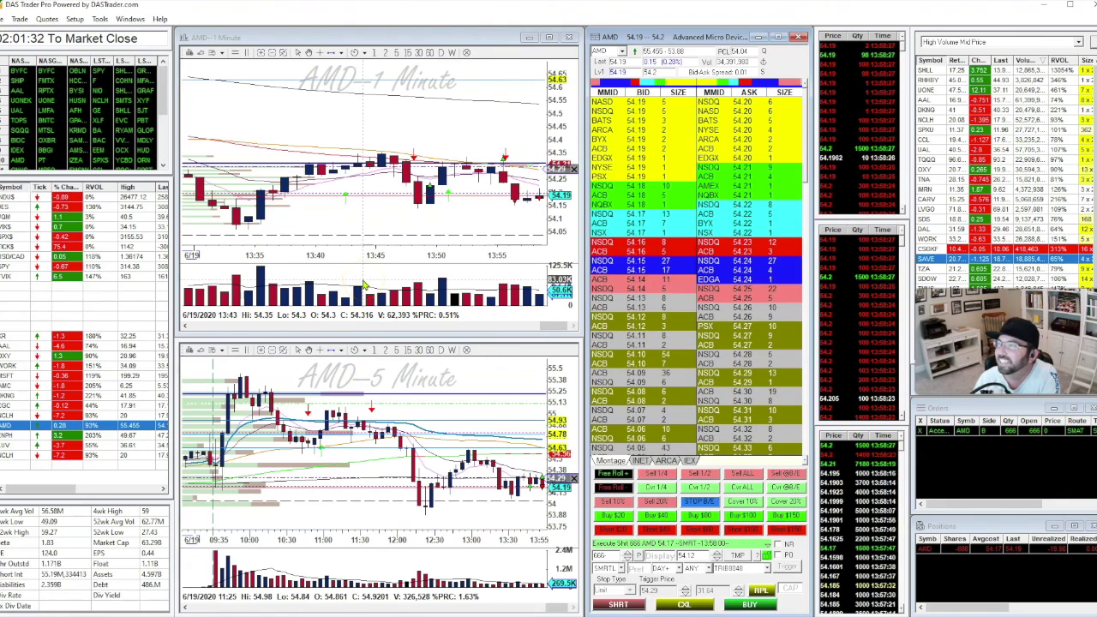
{"action": "left_click", "coordinate": [351, 253]}
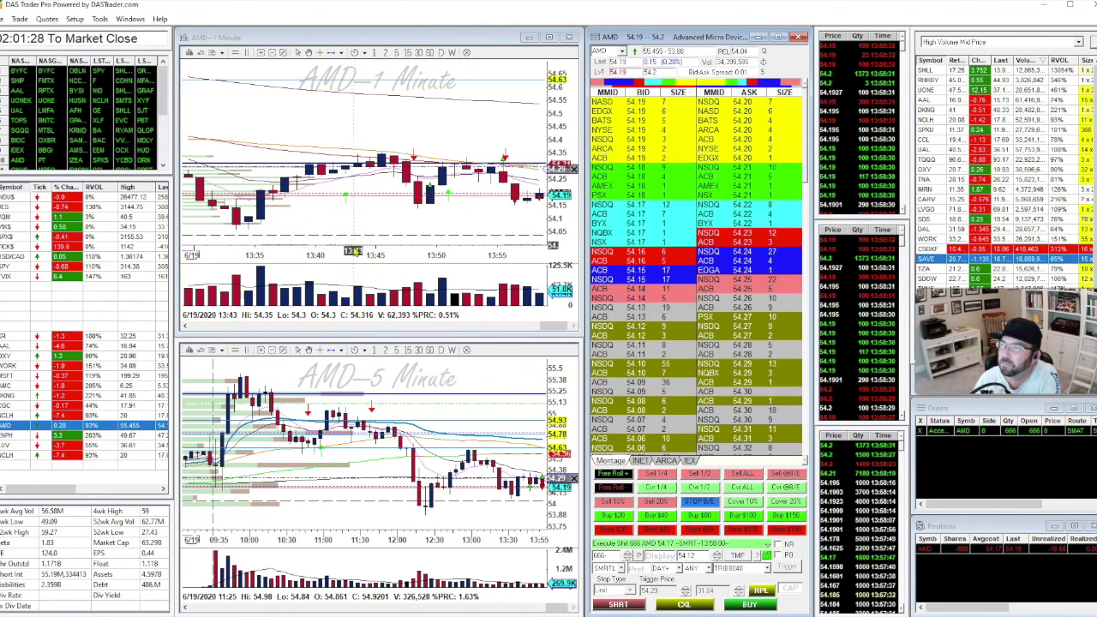
{"action": "left_click", "coordinate": [390, 257]}
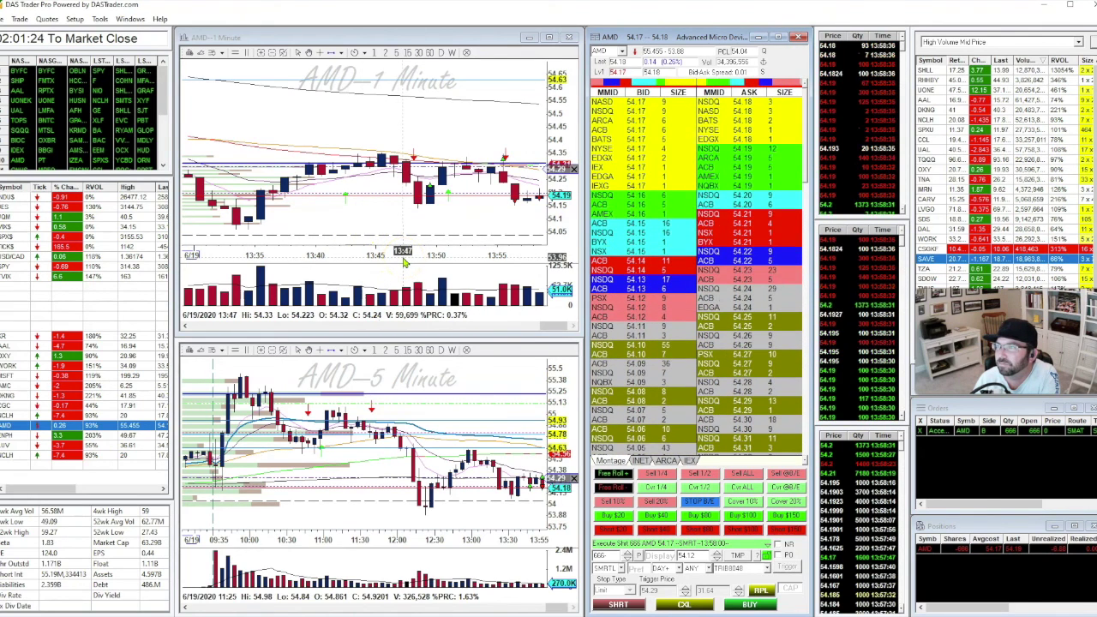
{"action": "left_click", "coordinate": [439, 252]}
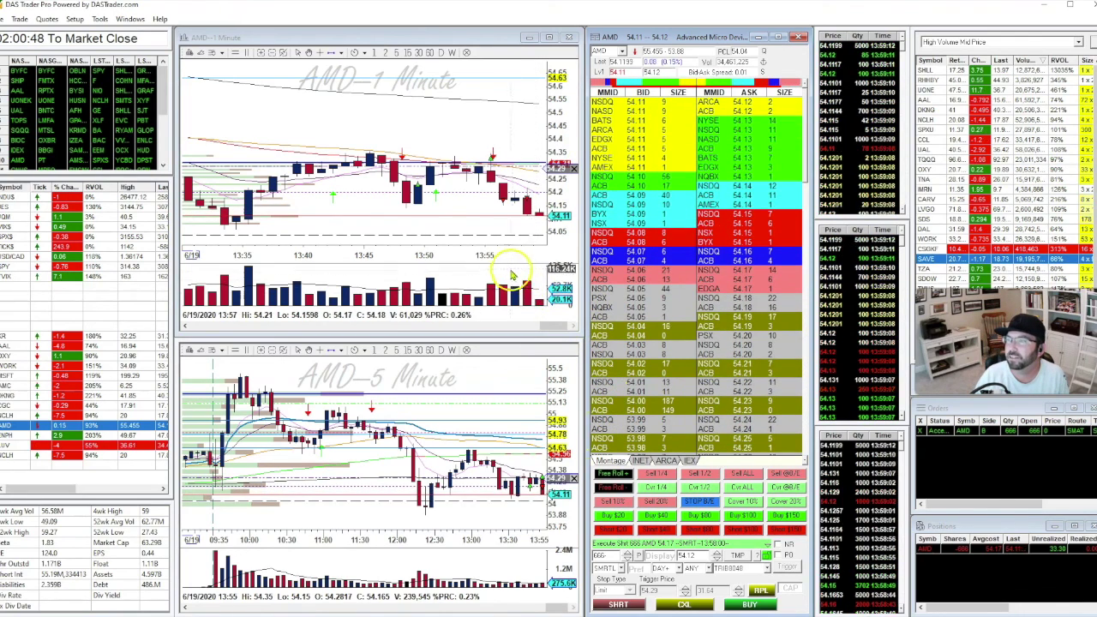
{"action": "scroll", "coordinate": [506, 245], "scroll_direction": "down", "scroll_amount": 1}
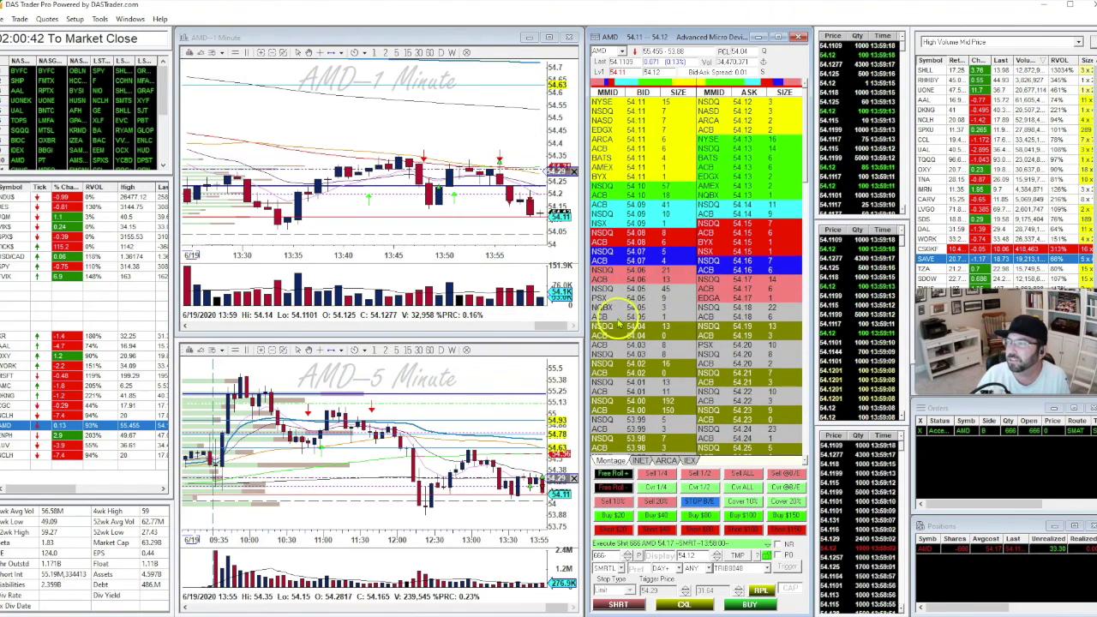
{"action": "scroll", "coordinate": [412, 215], "scroll_direction": "up", "scroll_amount": 1}
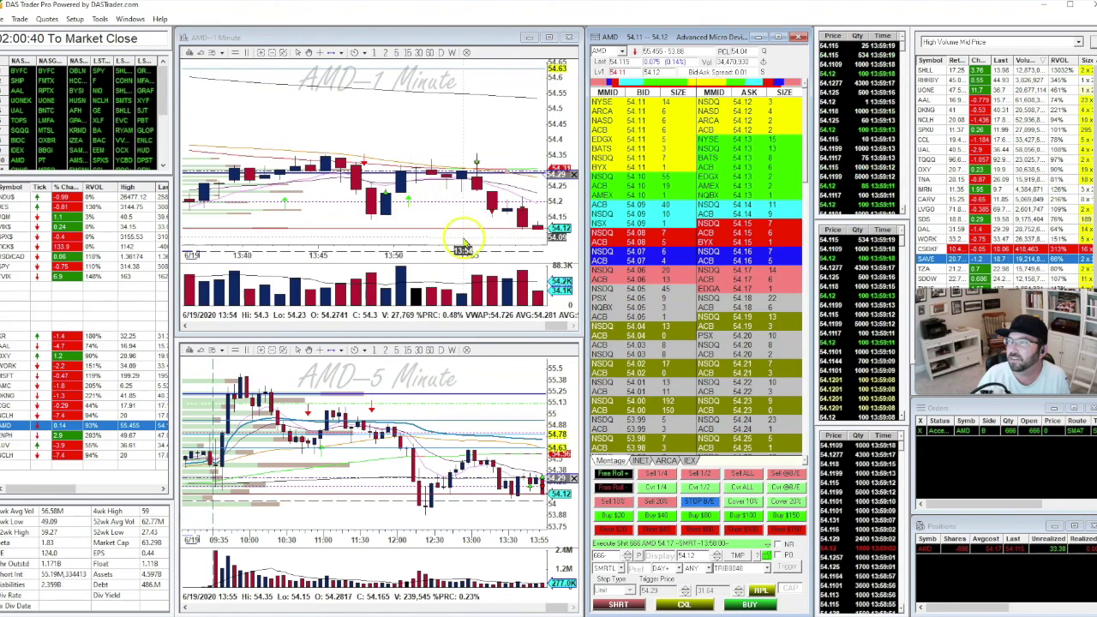
{"action": "scroll", "coordinate": [468, 238], "scroll_direction": "up", "scroll_amount": 1}
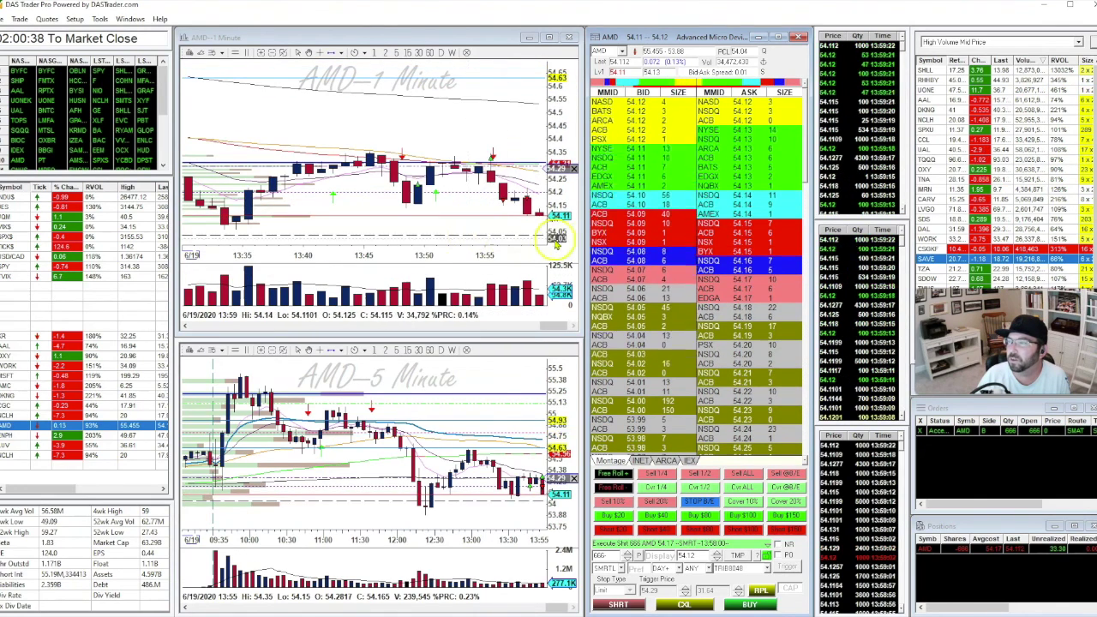
{"action": "left_click", "coordinate": [613, 471]}
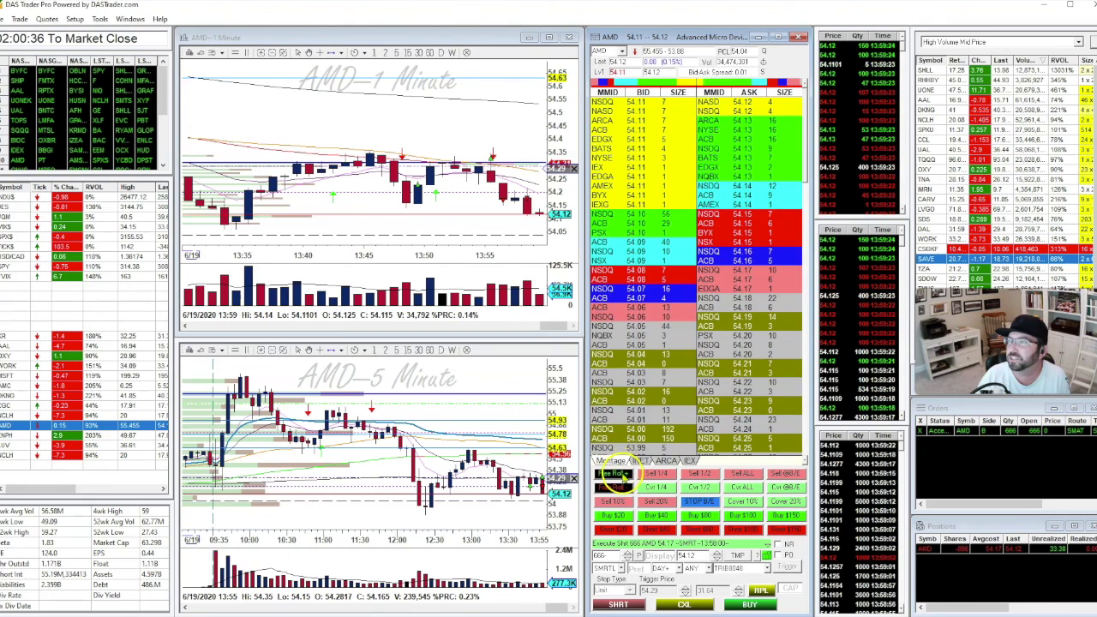
{"action": "left_click", "coordinate": [549, 324]}
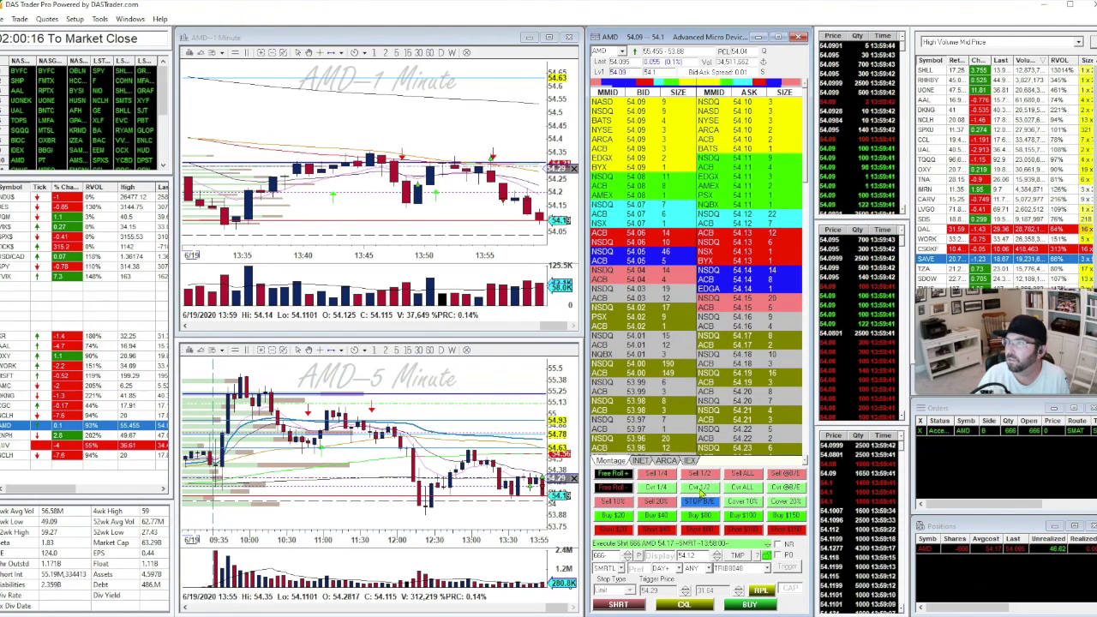
- Cover half of the AMD short position, 333 shares, and move the stop on the remaining shares to break-even at 54.17
{"action": "left_click", "coordinate": [699, 488]}
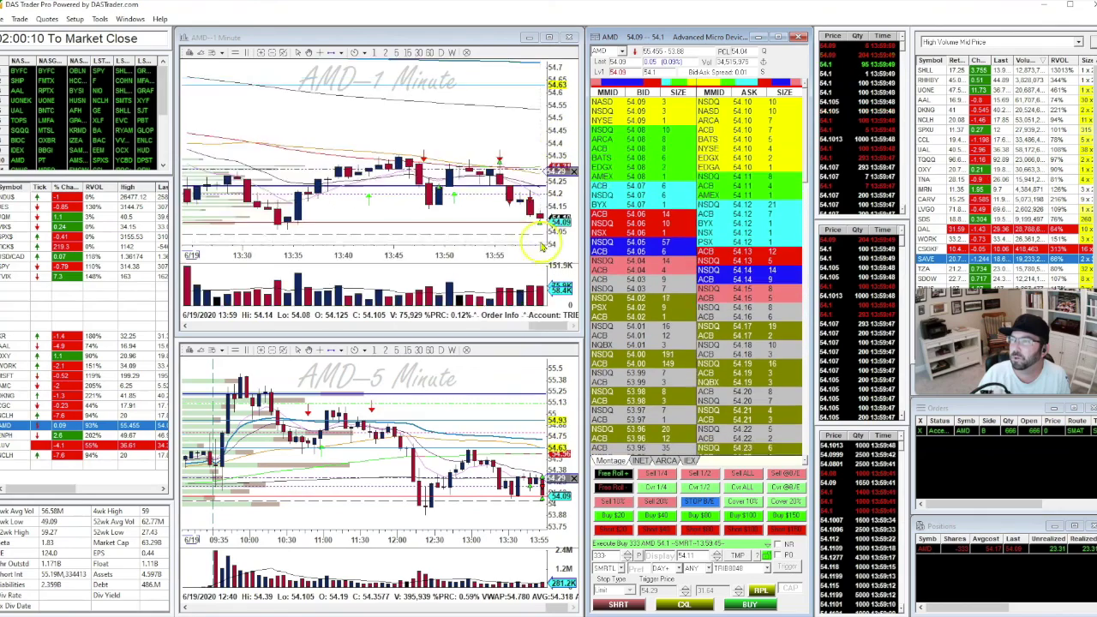
{"action": "scroll", "coordinate": [540, 247], "scroll_direction": "down", "scroll_amount": 5}
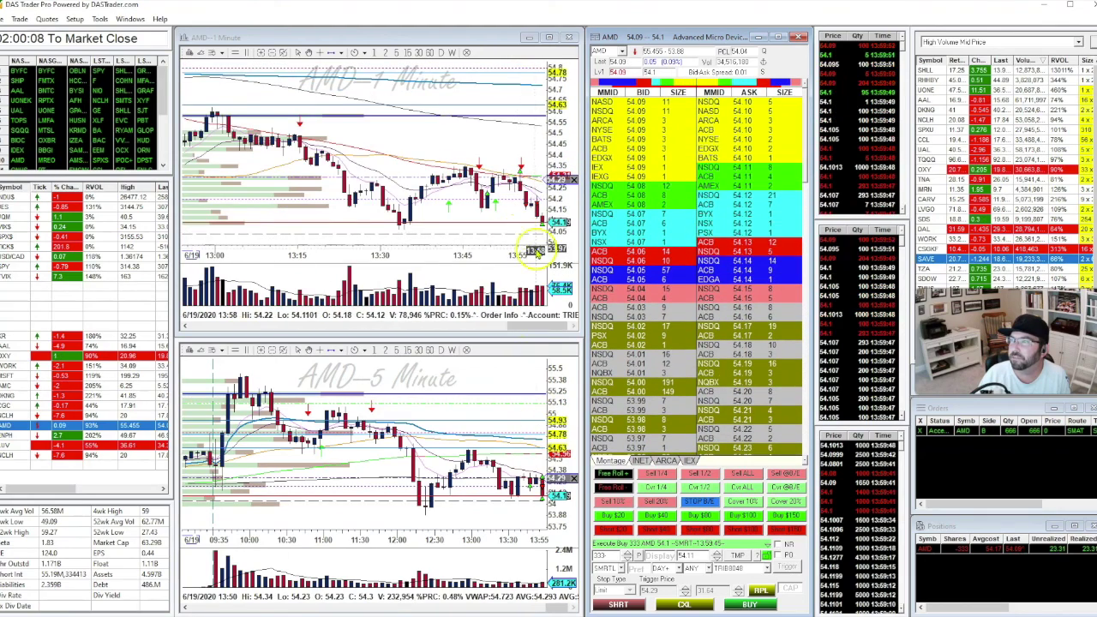
{"action": "scroll", "coordinate": [497, 236], "scroll_direction": "up", "scroll_amount": 4}
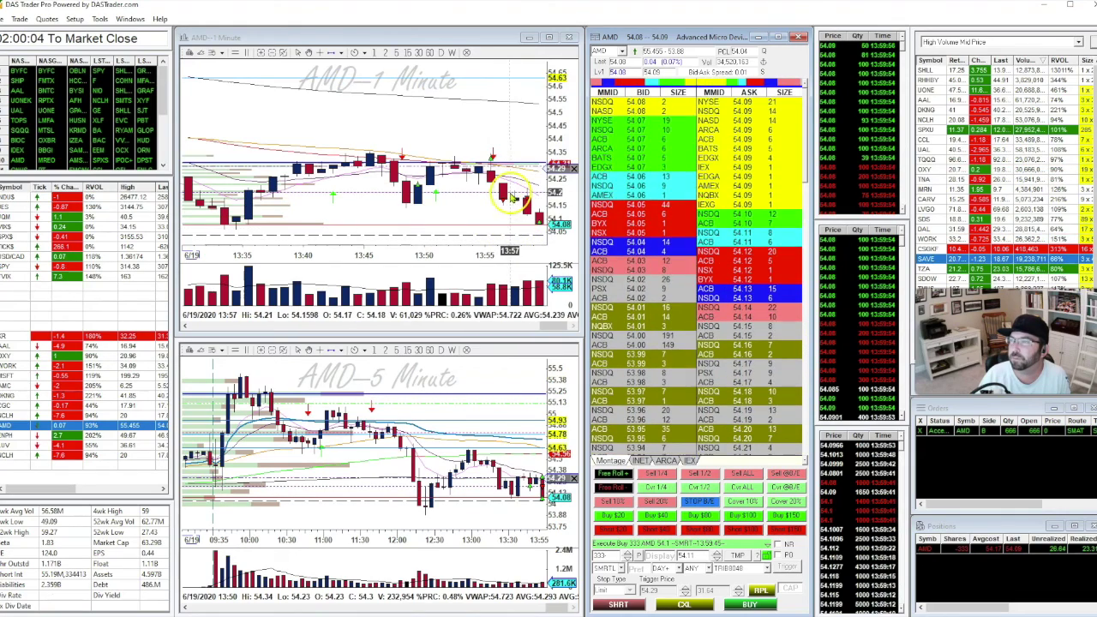
{"action": "scroll", "coordinate": [515, 197], "scroll_direction": "down", "scroll_amount": 1}
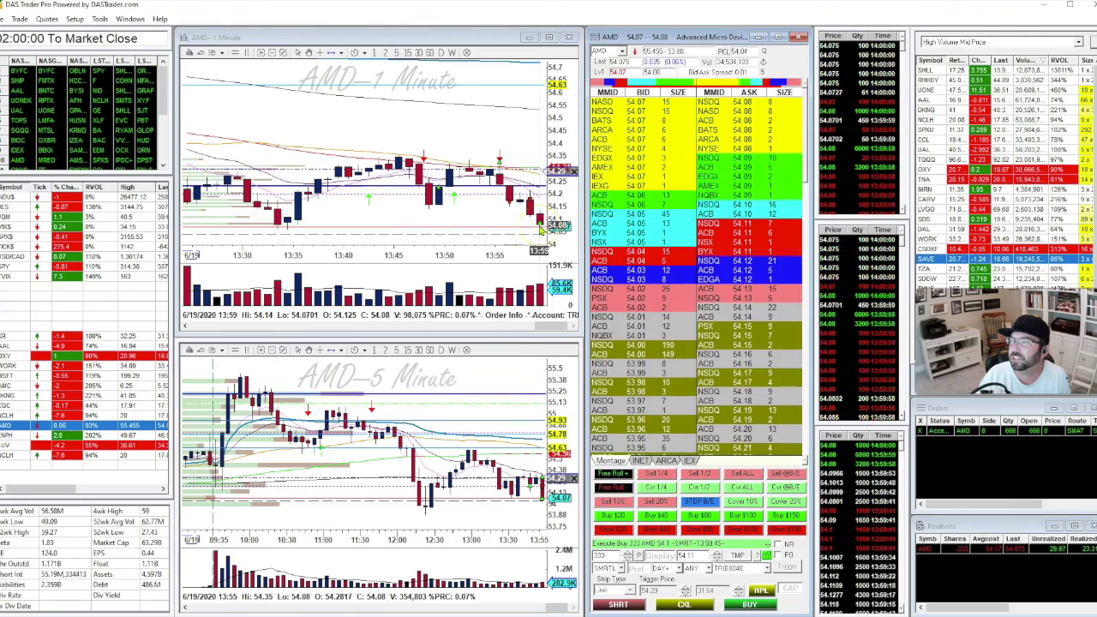
{"action": "left_click", "coordinate": [544, 190]}
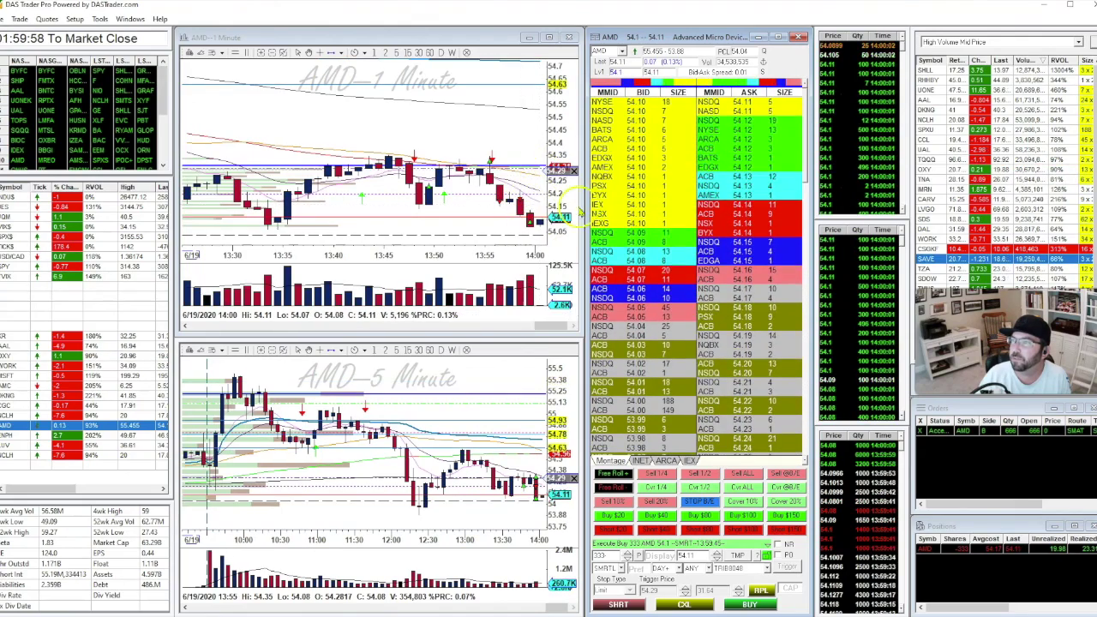
{"action": "left_click", "coordinate": [701, 503]}
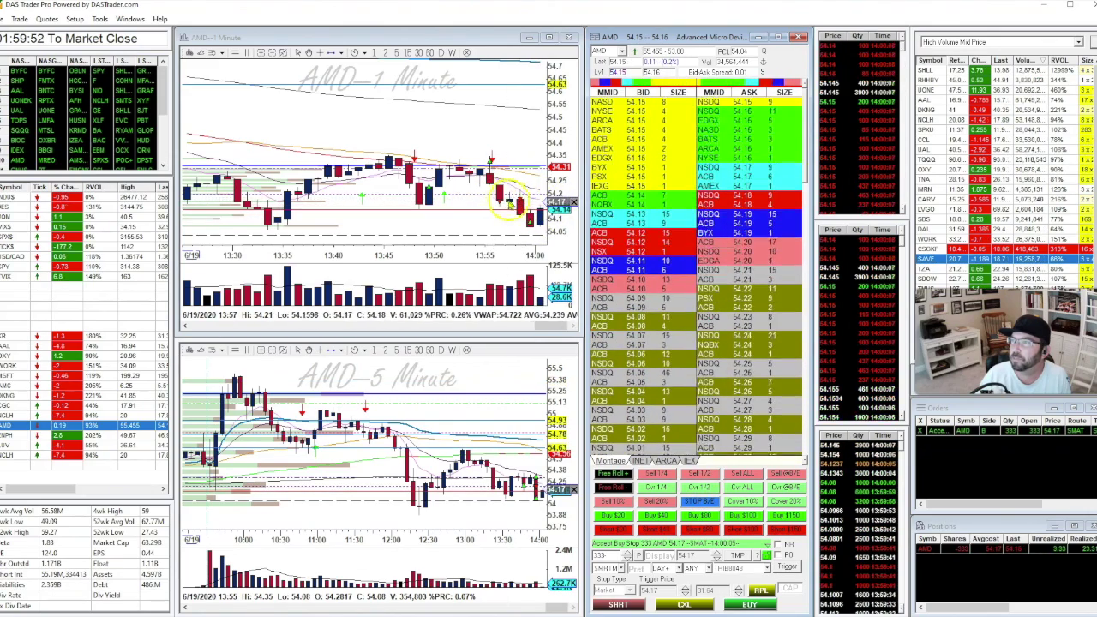
- Pick a stop level on the AMD 1-minute chart and buy 1111 shares with $100 risk and the stop at 54.13
{"action": "scroll", "coordinate": [411, 222], "scroll_direction": "up", "scroll_amount": 3}
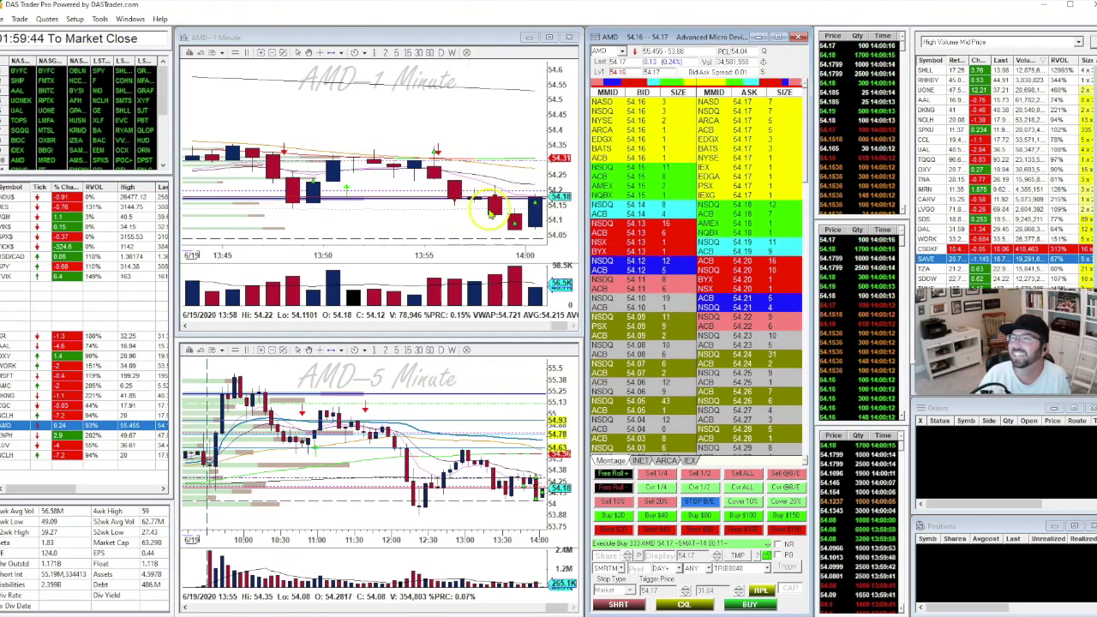
{"action": "scroll", "coordinate": [515, 205], "scroll_direction": "down", "scroll_amount": 2}
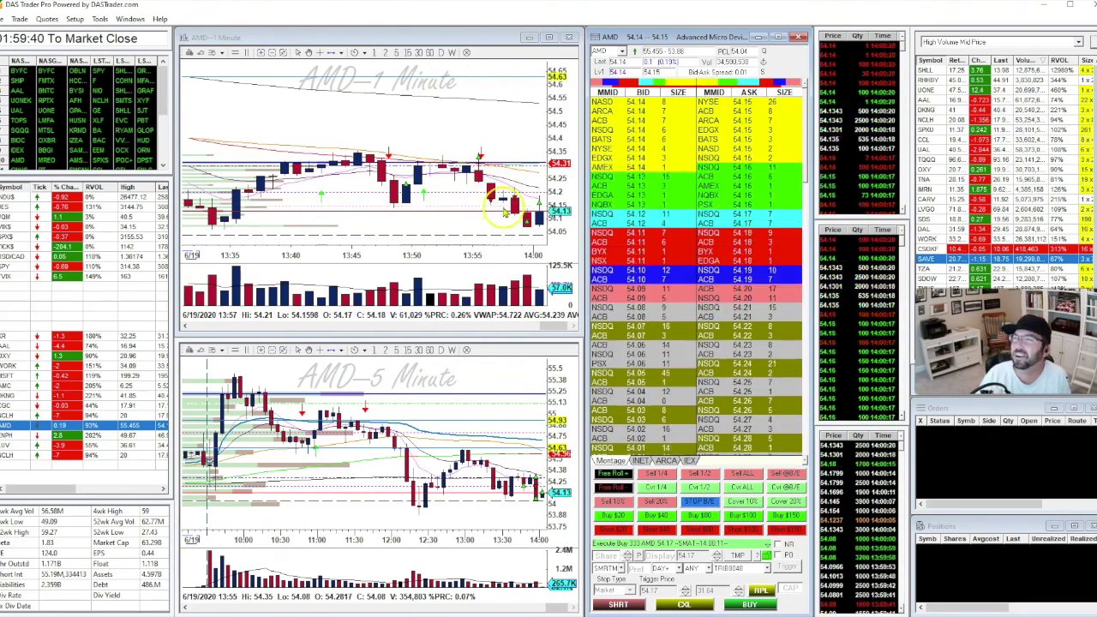
{"action": "scroll", "coordinate": [499, 202], "scroll_direction": "down", "scroll_amount": 2}
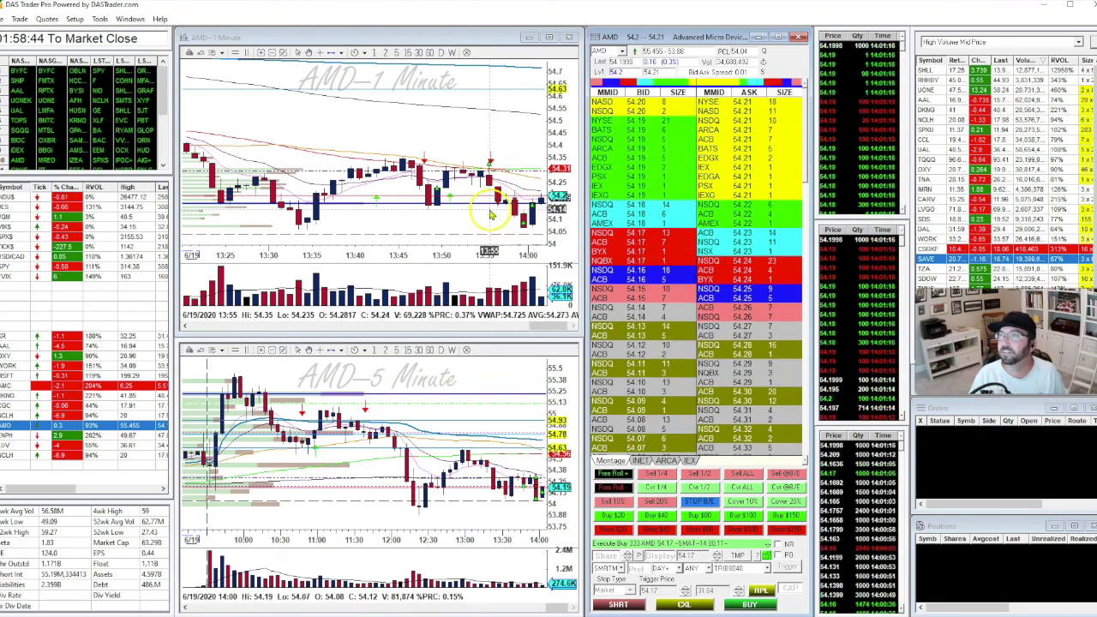
{"action": "left_click", "coordinate": [492, 215]}
{"action": "left_click", "coordinate": [489, 216]}
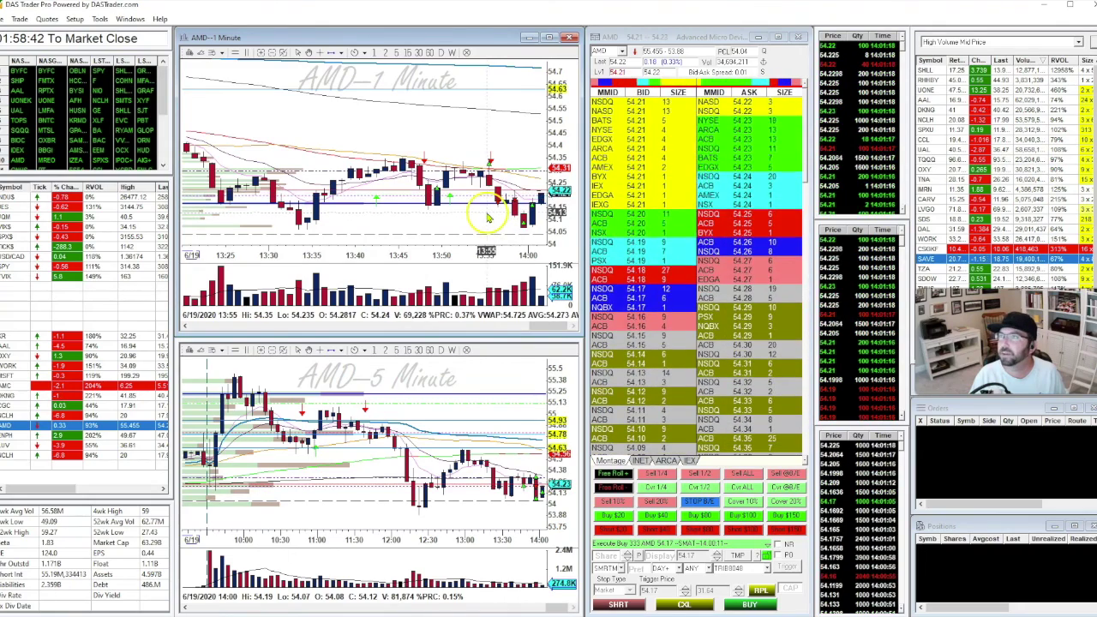
{"action": "left_click", "coordinate": [643, 364]}
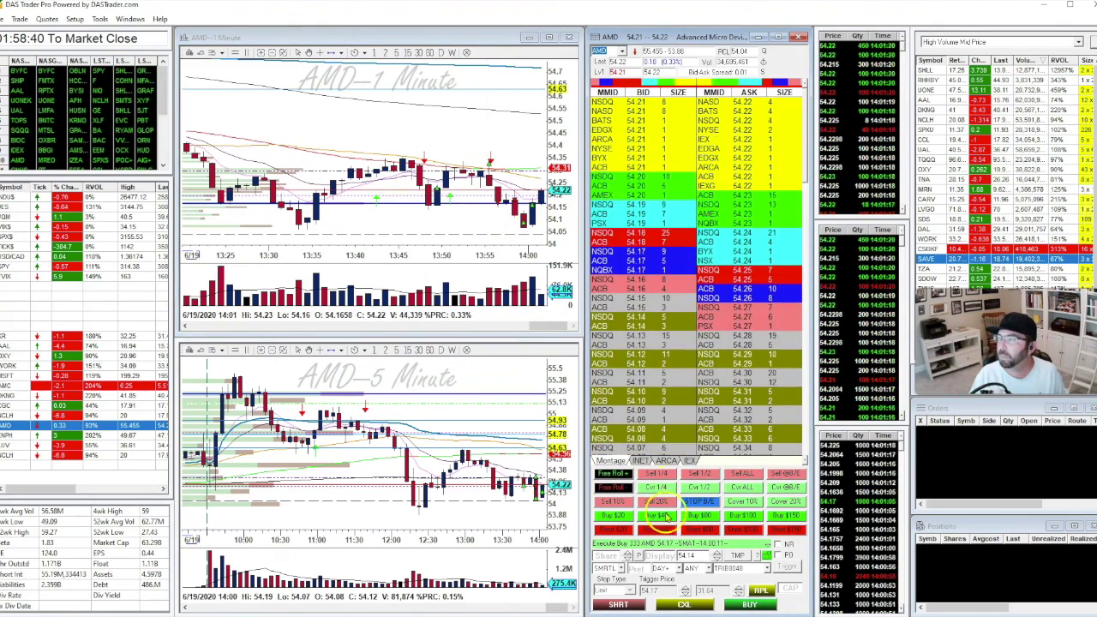
{"action": "left_click", "coordinate": [744, 515]}
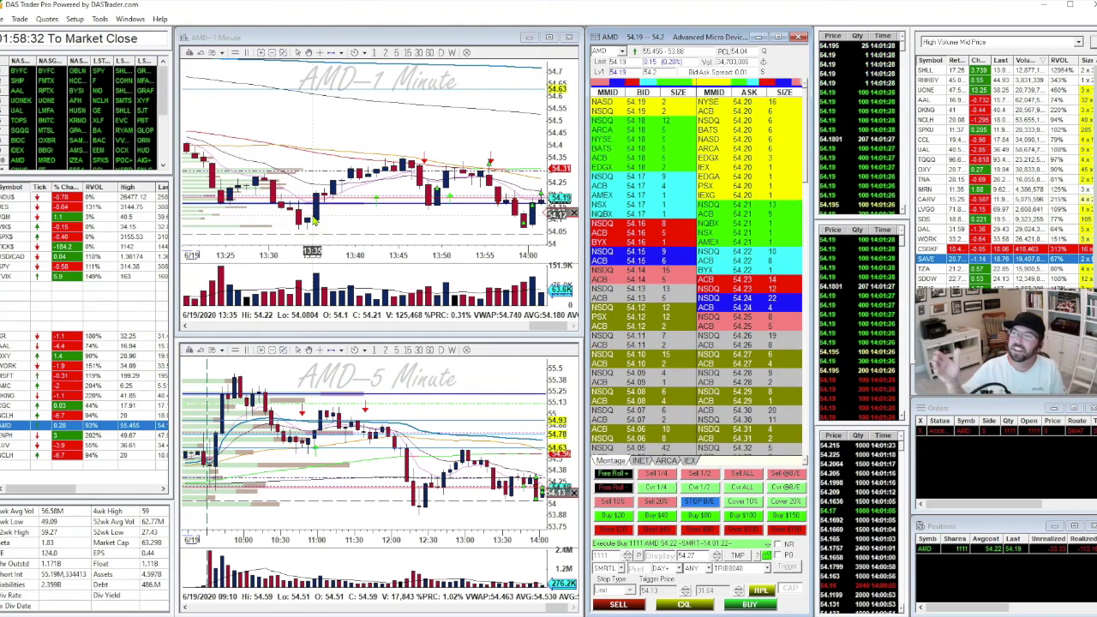
- Review the latest trade markers on the AMD 1-minute chart and pick 54.02 as the price level for the montage
{"action": "scroll", "coordinate": [549, 225], "scroll_direction": "up", "scroll_amount": 3}
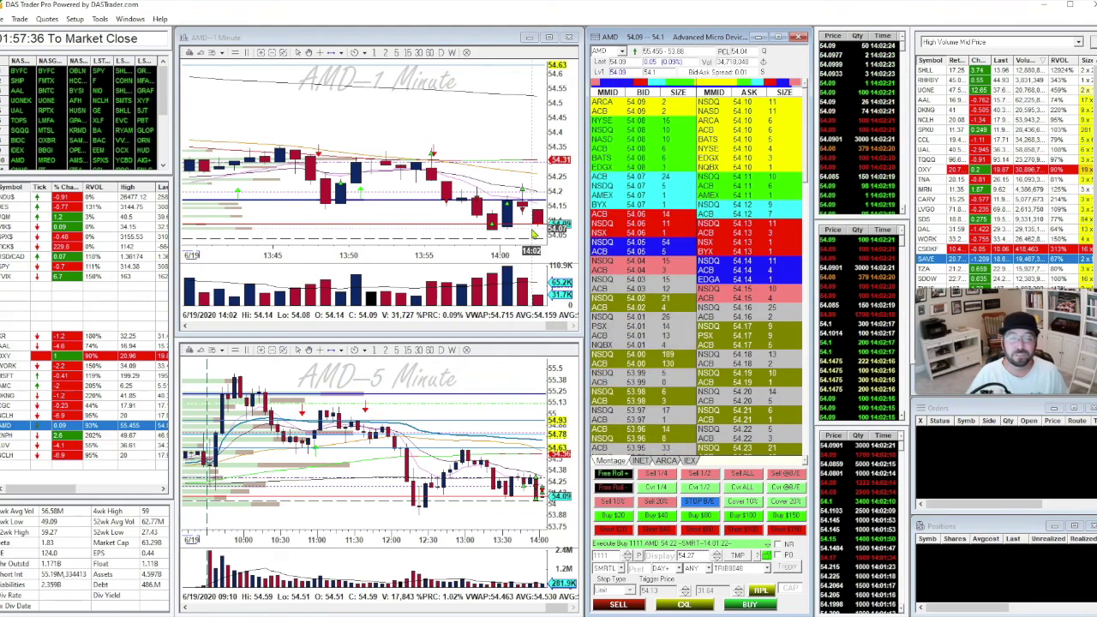
{"action": "scroll", "coordinate": [460, 190], "scroll_direction": "down", "scroll_amount": 3}
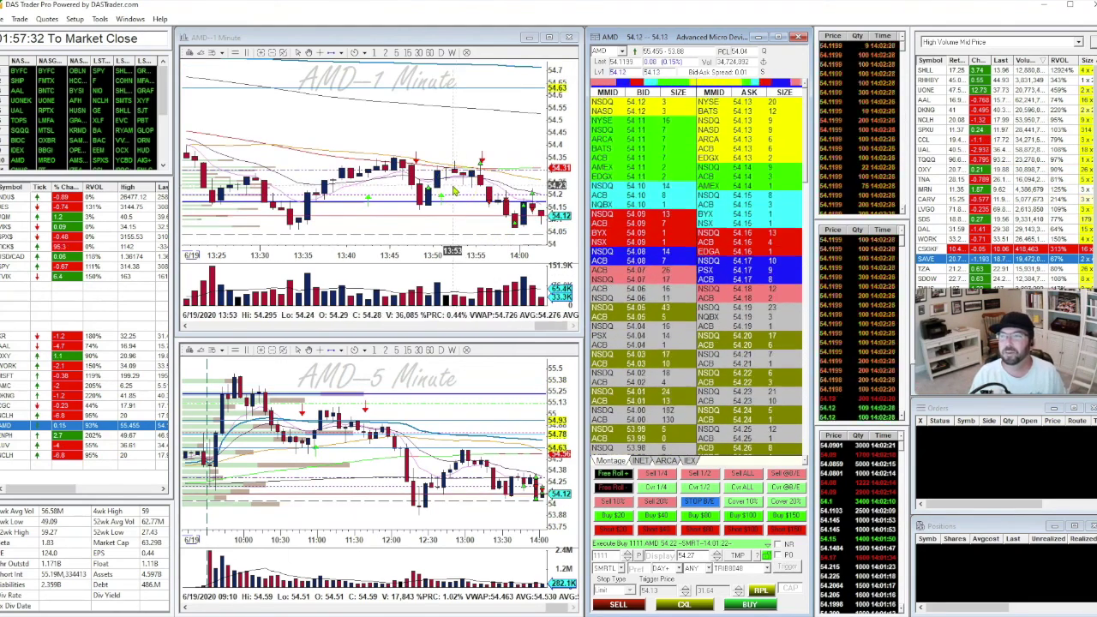
{"action": "scroll", "coordinate": [457, 192], "scroll_direction": "up", "scroll_amount": 2}
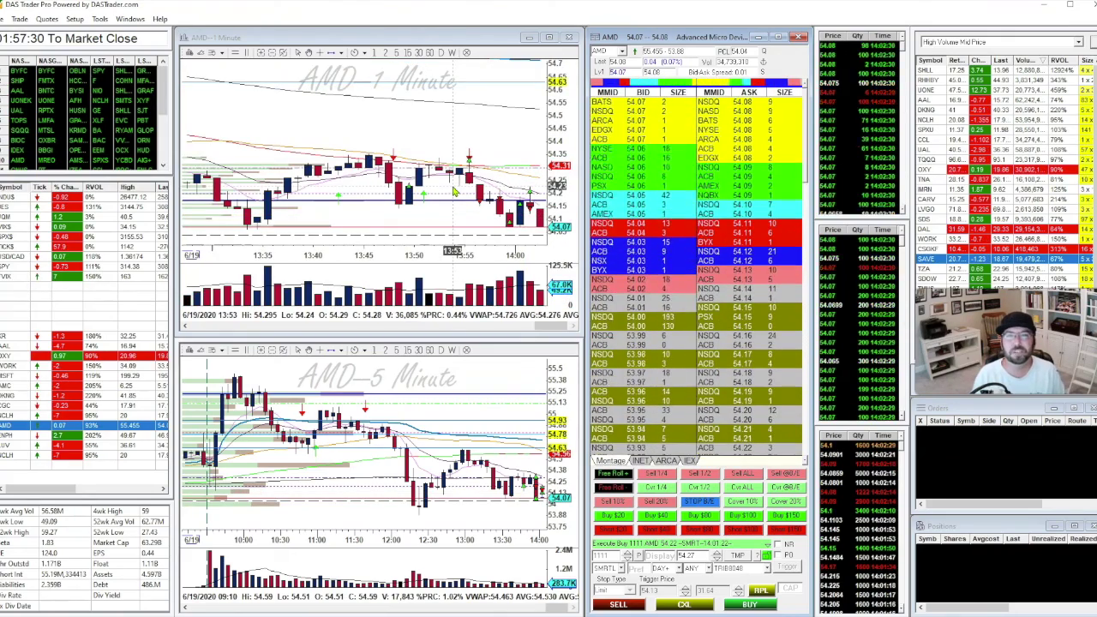
{"action": "mouse_move", "coordinate": [455, 191]}
{"action": "left_mouse_down"}
{"action": "mouse_move", "coordinate": [435, 208]}
{"action": "mouse_move", "coordinate": [431, 250]}
{"action": "mouse_move", "coordinate": [459, 247]}
{"action": "left_mouse_up"}
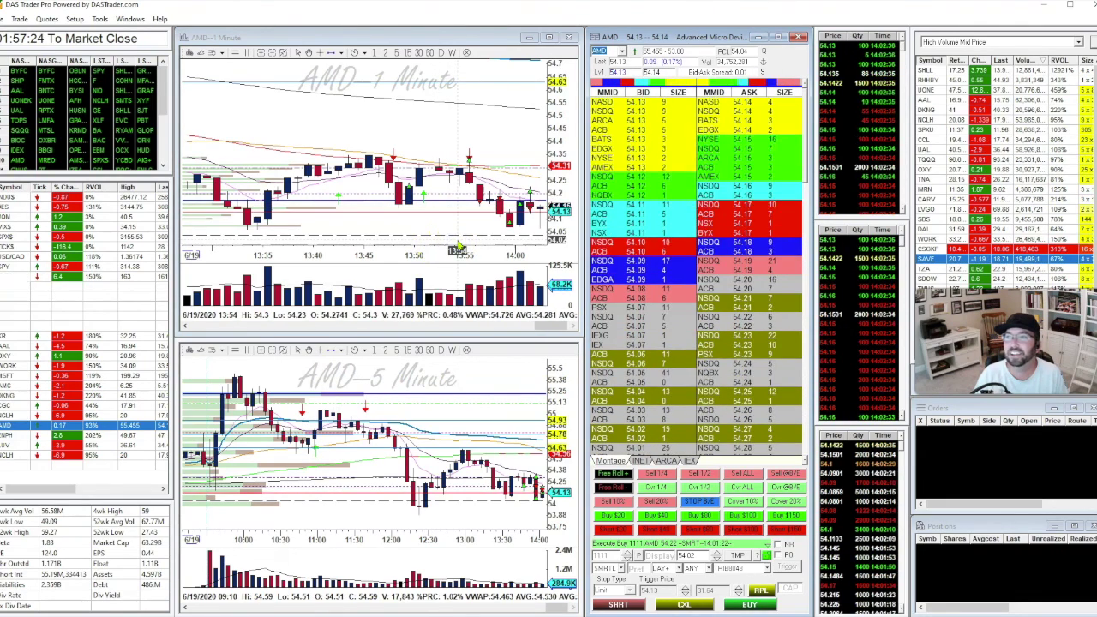